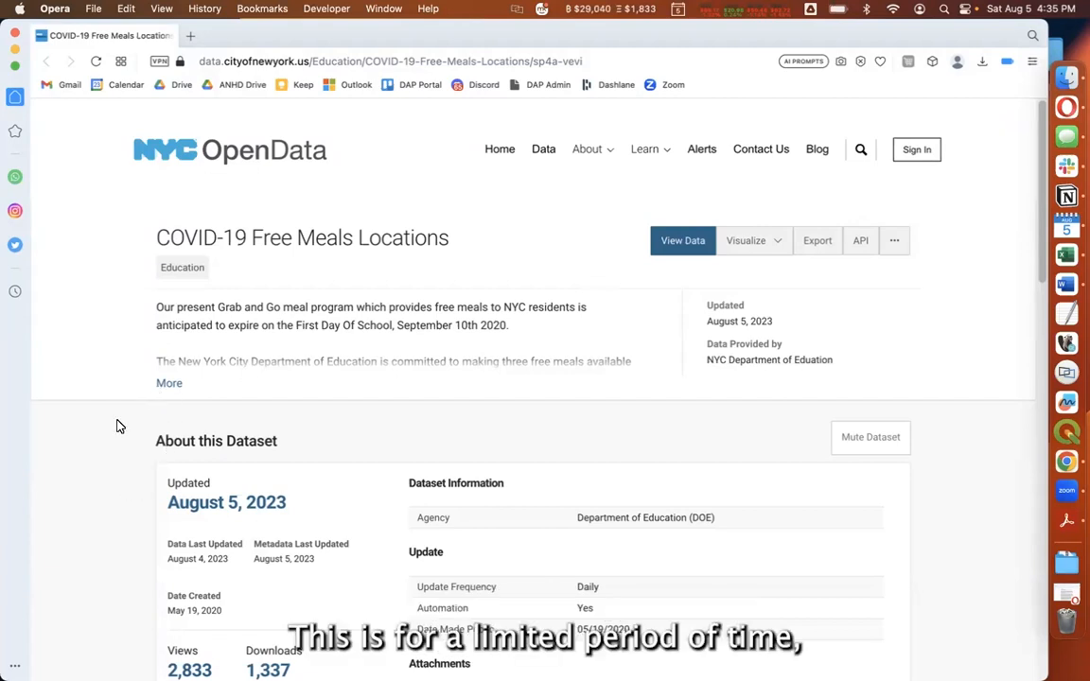
Examine the COVID-19 Free Meals Locations dataset page, including its dataset details, column list and table preview
{"action": "scroll", "coordinate": [117, 427], "scroll_direction": "down", "scroll_amount": 3}
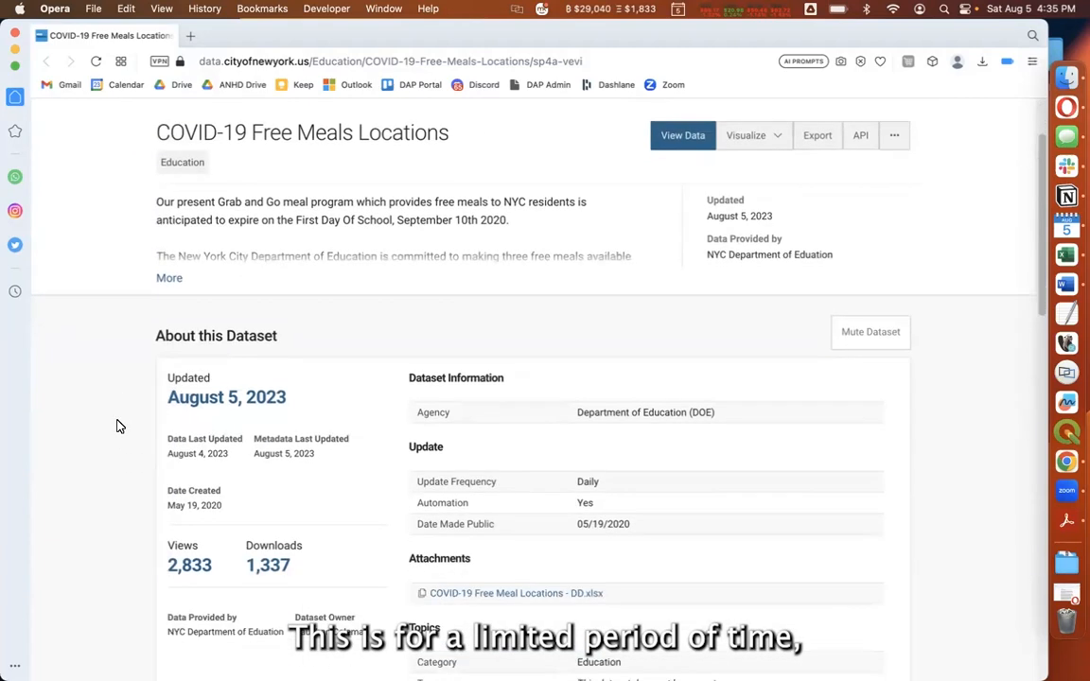
{"action": "scroll", "coordinate": [85, 432], "scroll_direction": "down", "scroll_amount": 2}
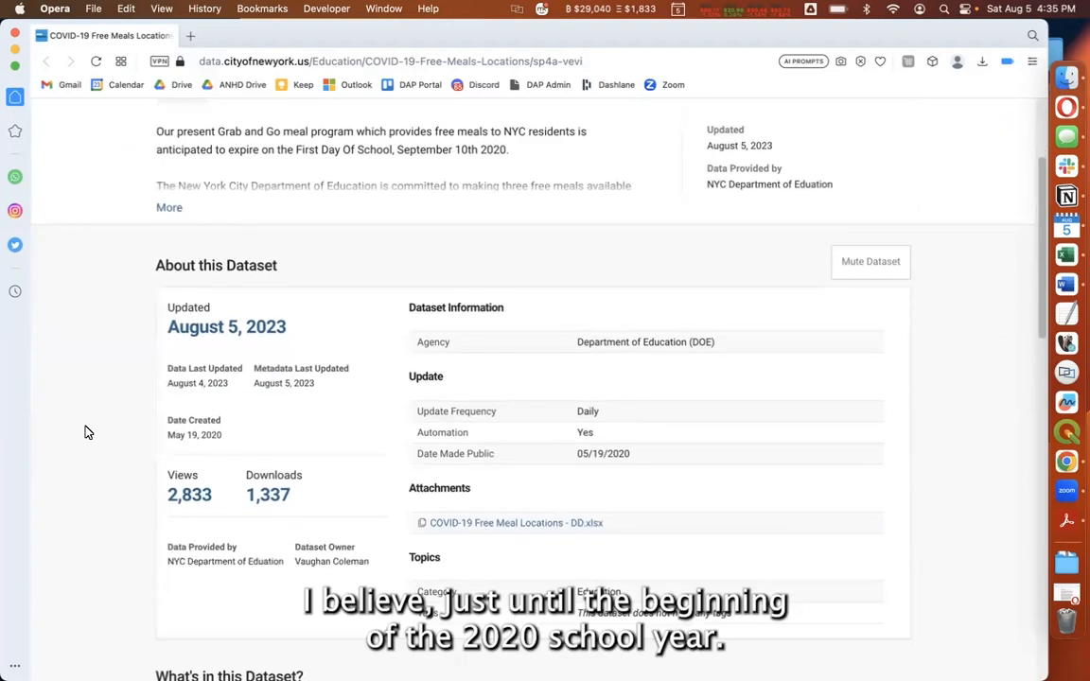
{"action": "scroll", "coordinate": [133, 456], "scroll_direction": "down", "scroll_amount": 13}
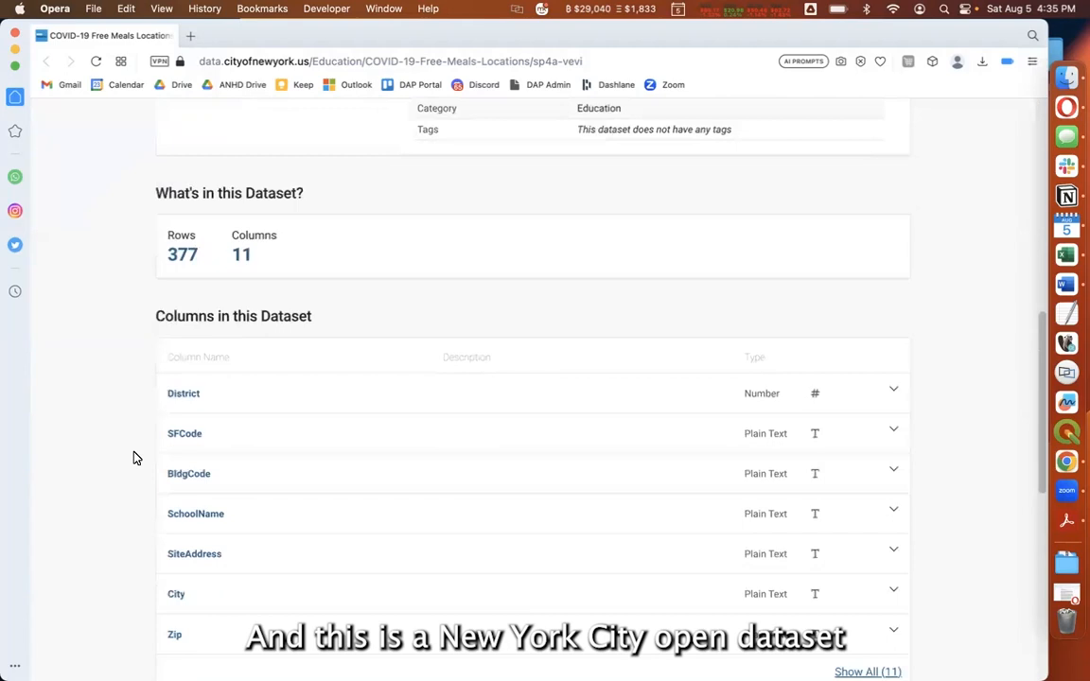
{"action": "scroll", "coordinate": [134, 457], "scroll_direction": "down", "scroll_amount": 2}
{"action": "scroll", "coordinate": [133, 457], "scroll_direction": "down", "scroll_amount": 10}
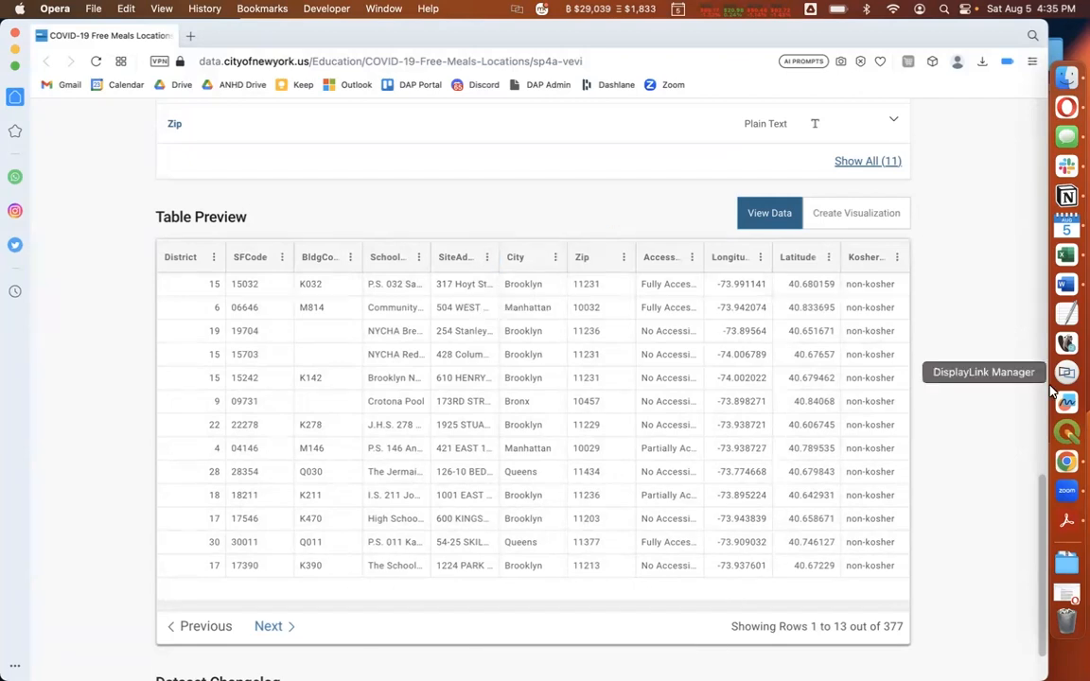
{"action": "scroll", "coordinate": [993, 478], "scroll_direction": "down", "scroll_amount": 1}
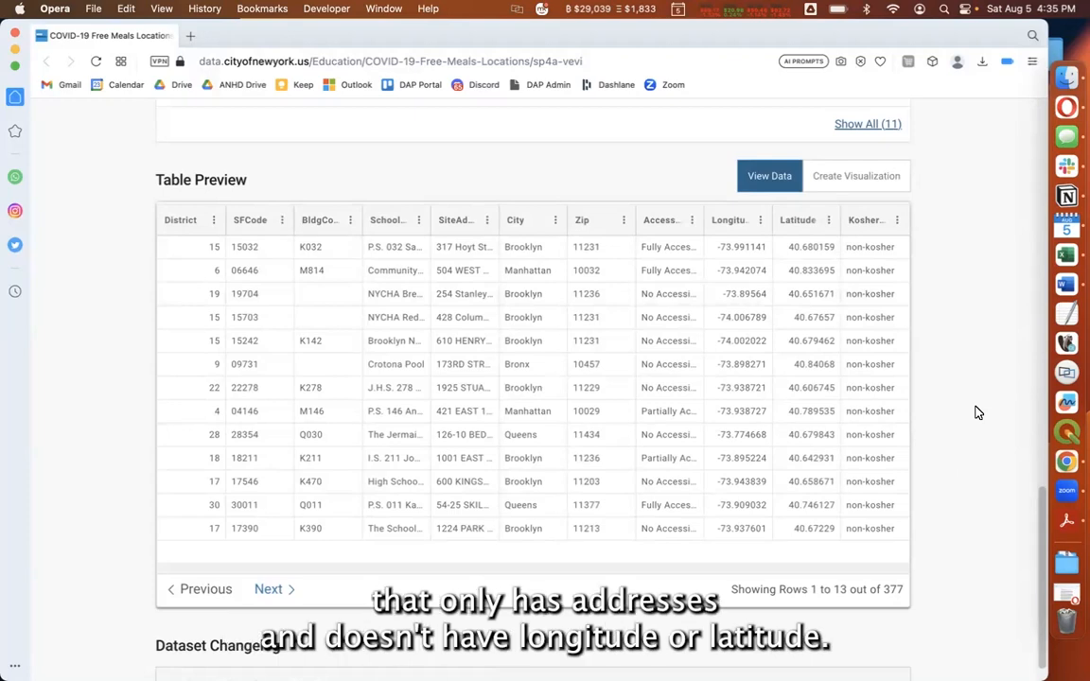
{"action": "scroll", "coordinate": [978, 412], "scroll_direction": "up", "scroll_amount": 1}
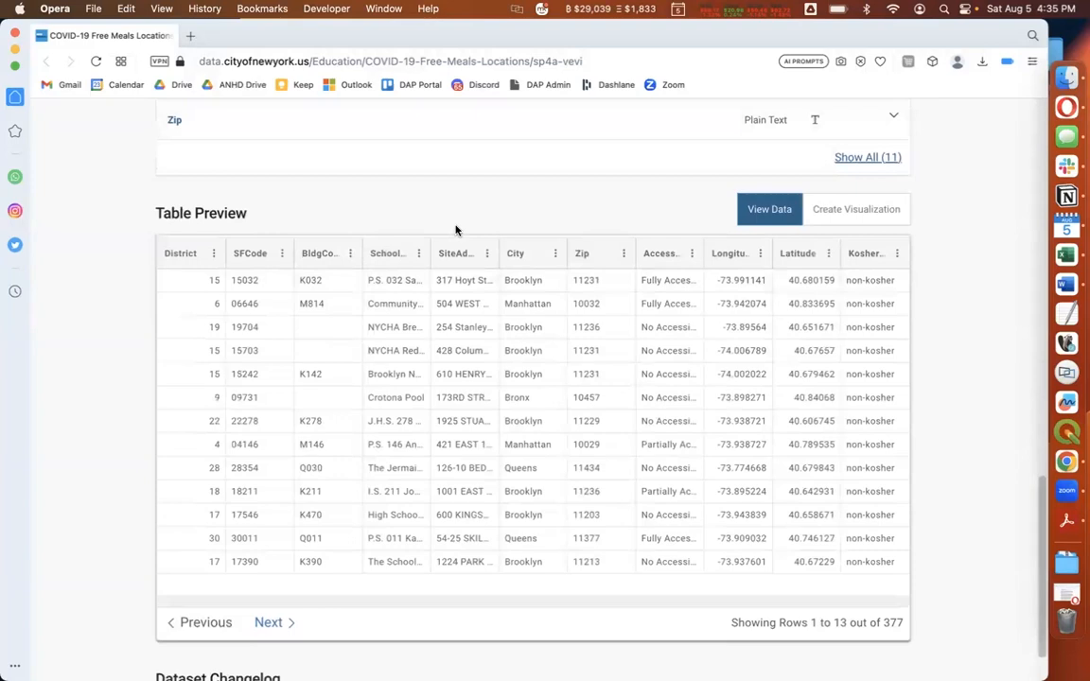
{"action": "scroll", "coordinate": [455, 230], "scroll_direction": "up", "scroll_amount": 5}
{"action": "scroll", "coordinate": [455, 229], "scroll_direction": "up", "scroll_amount": 5}
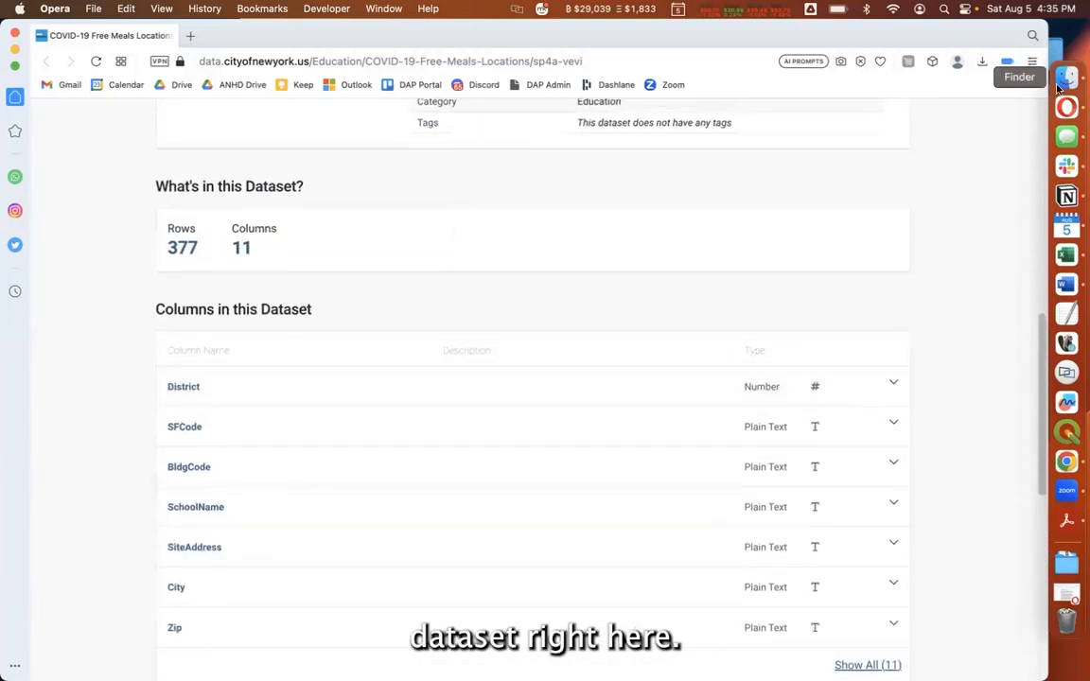
Switch to Finder and open COVID-19_Free_Meals_Locations.csv from the week 2 folder in Excel
{"action": "left_click", "coordinate": [1065, 78]}
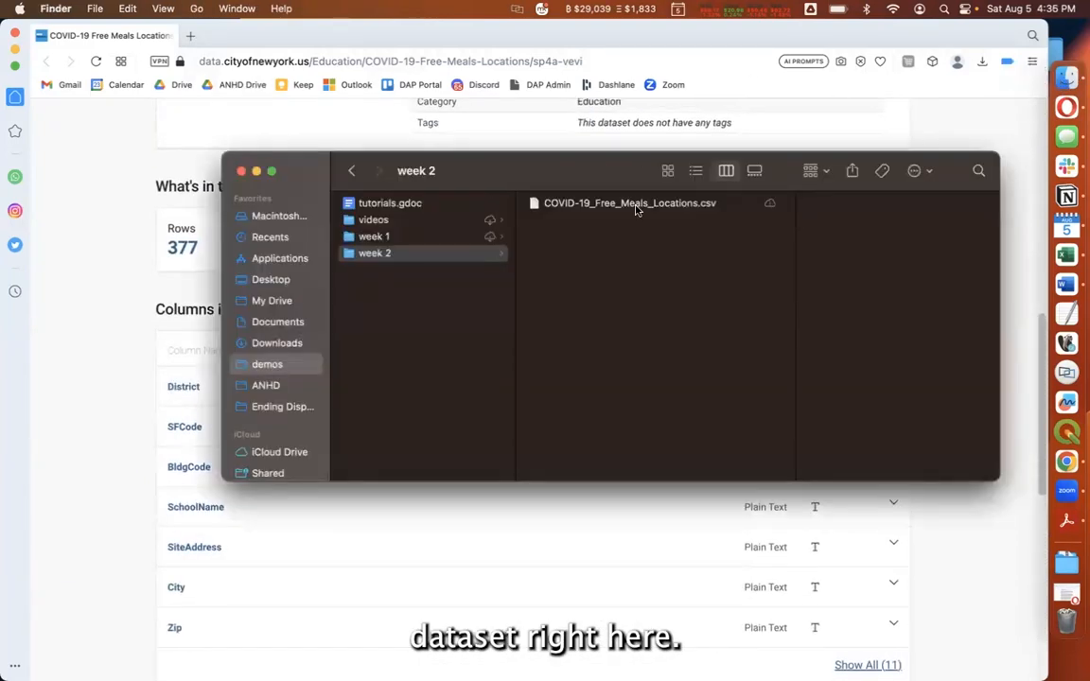
{"action": "left_click", "coordinate": [636, 207]}
{"action": "double_click", "coordinate": [635, 207]}
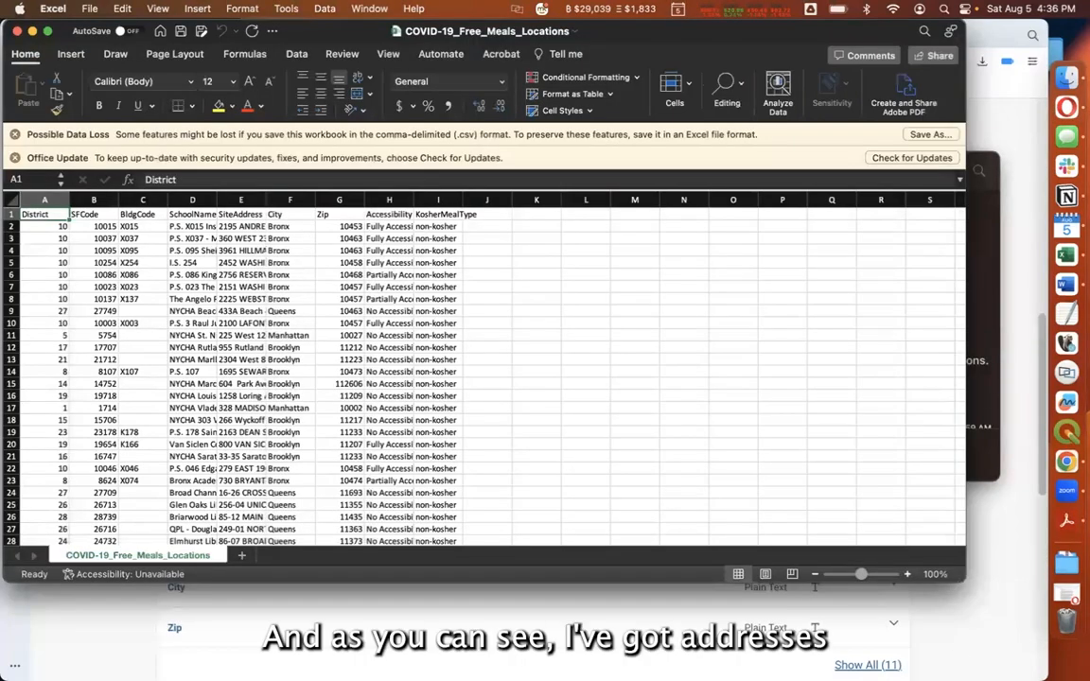
Widen the SiteAddress column so the full street addresses can be read, and check the City and Zip columns
{"action": "left_click_drag", "start_coordinate": [266, 200], "coordinate": [367, 203]}
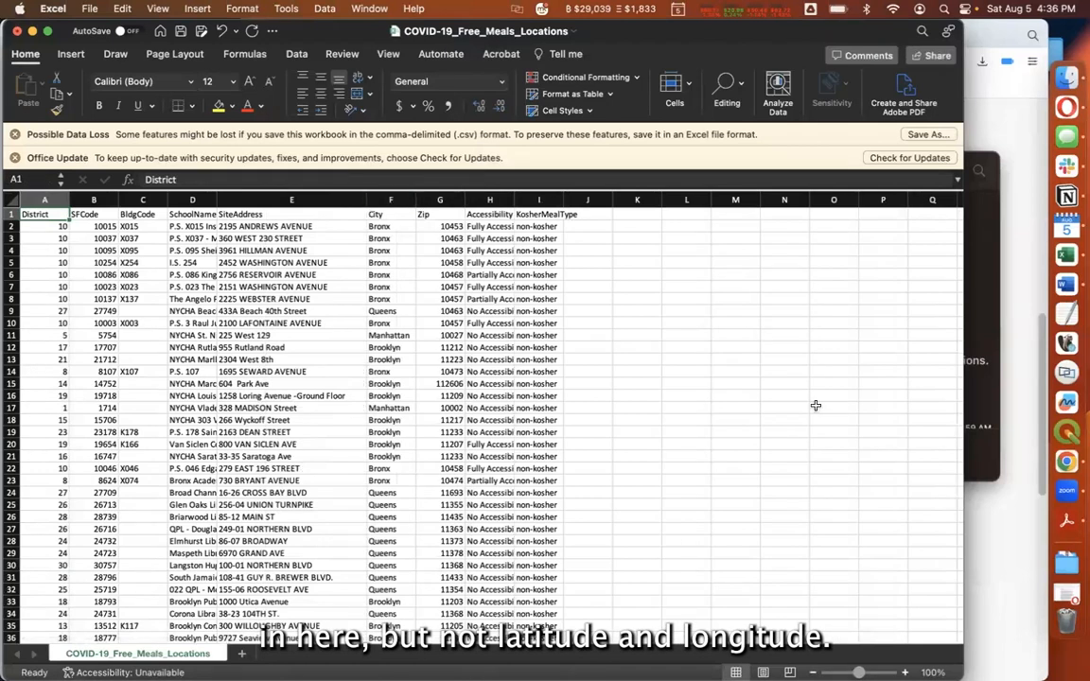
{"action": "left_click_drag", "start_coordinate": [390, 199], "coordinate": [431, 195]}
{"action": "left_click", "coordinate": [431, 196]}
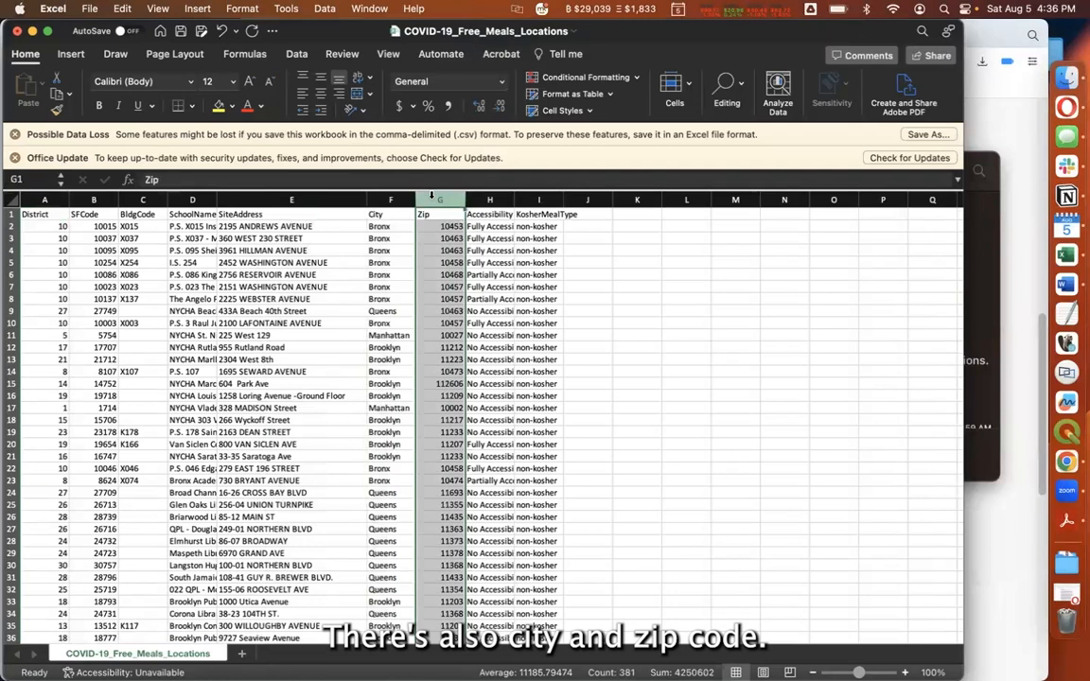
{"action": "left_click", "coordinate": [735, 274]}
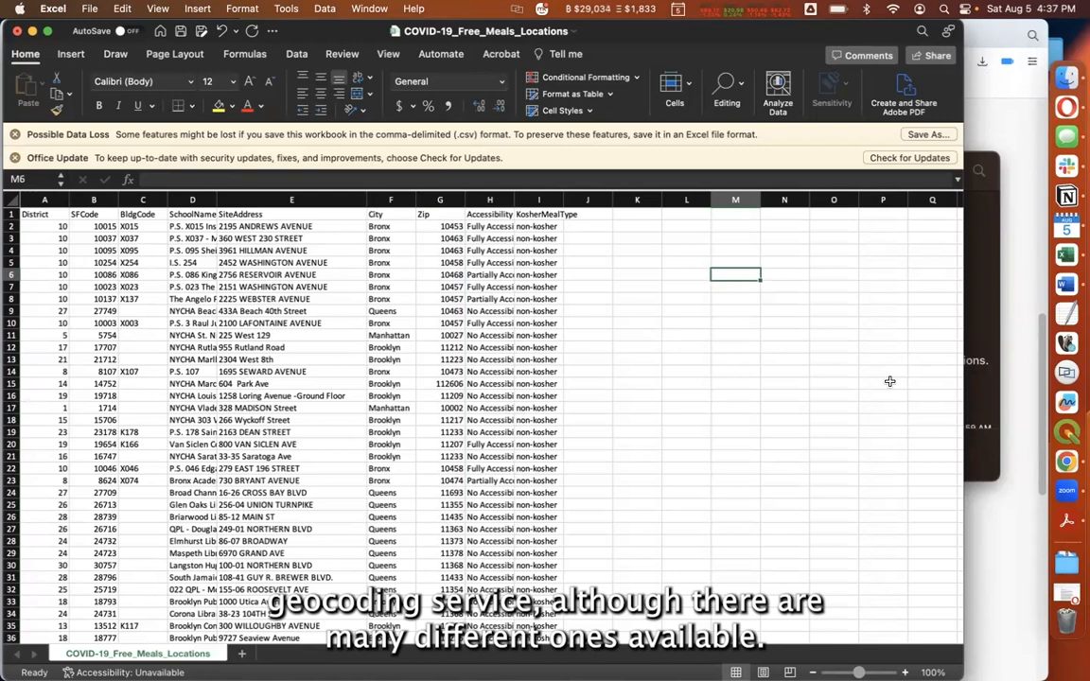
Switch back to Opera, load geocod.io in a new tab and open the account dashboard
{"action": "left_click", "coordinate": [1016, 129]}
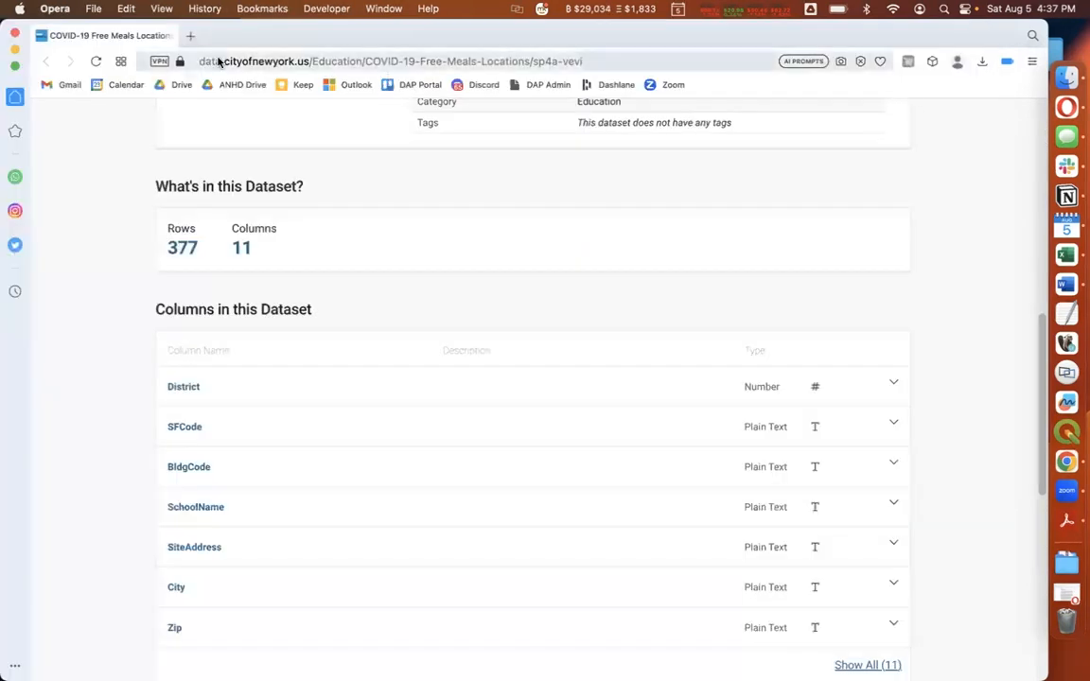
{"action": "left_click", "coordinate": [192, 38]}
{"action": "type", "text": "geoc"}
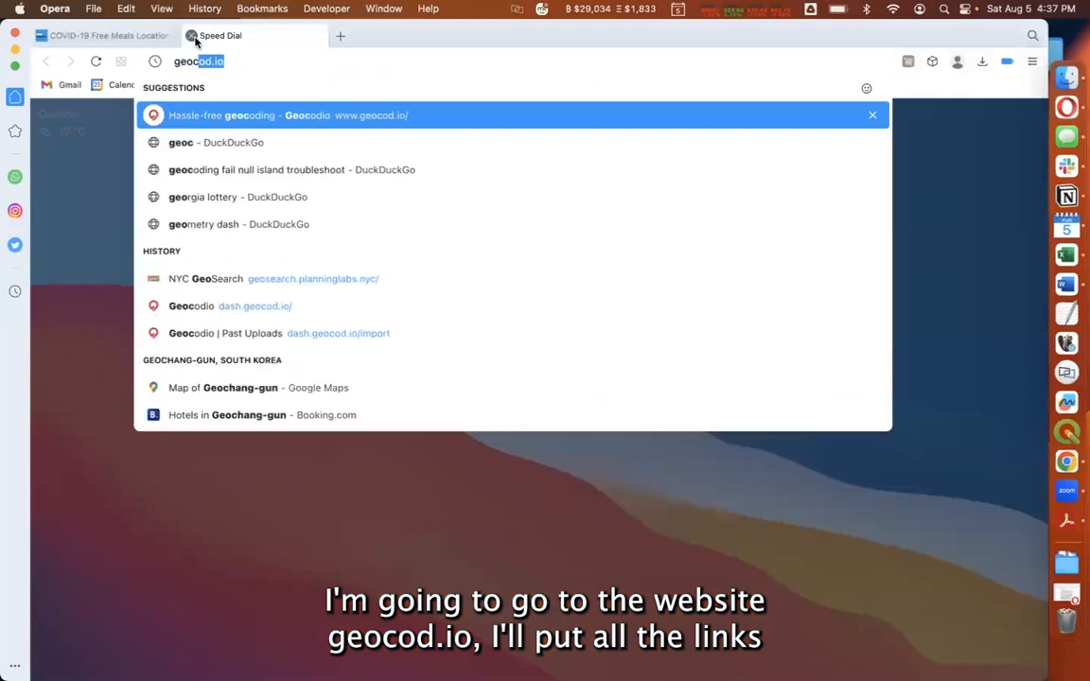
{"action": "type", "text": "od.io"}
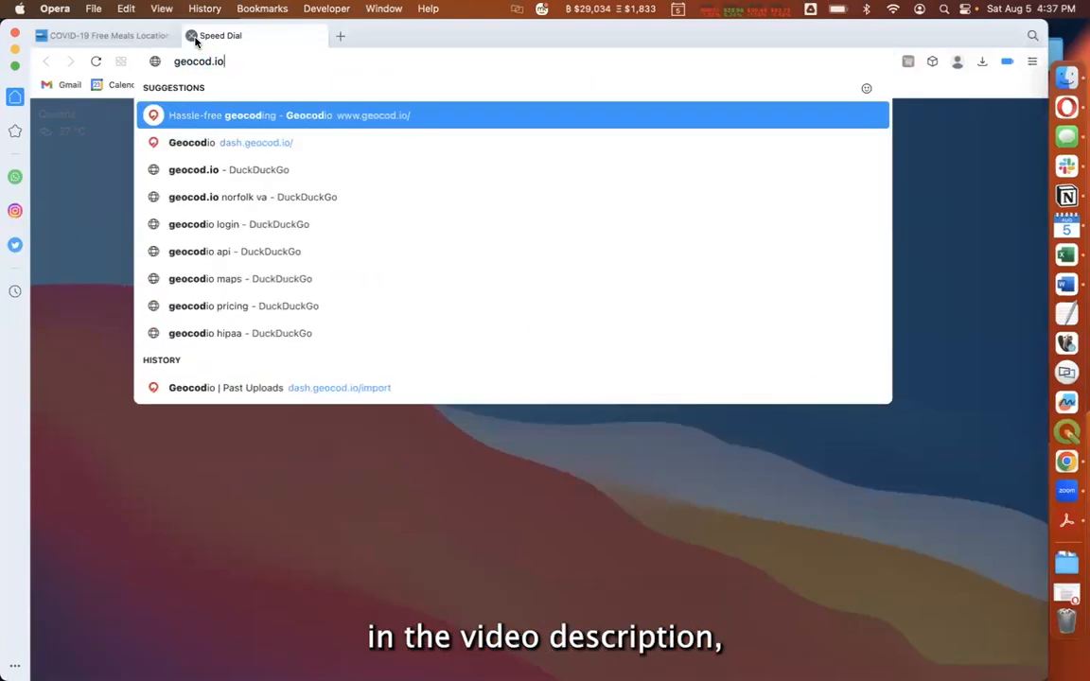
{"action": "key", "text": "Return"}
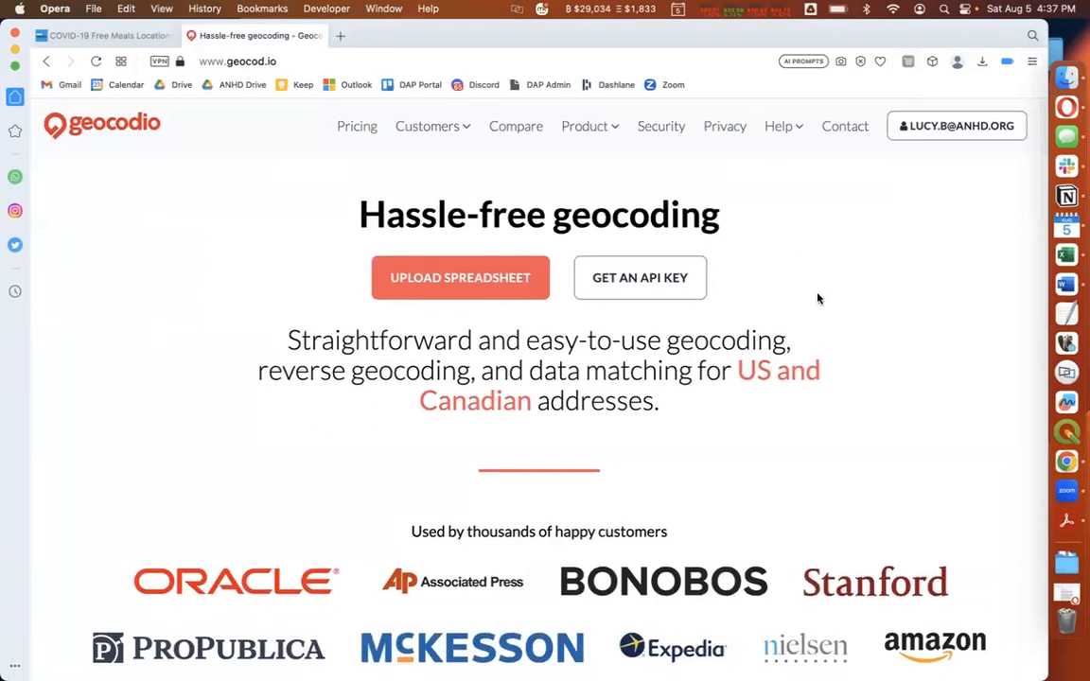
{"action": "left_click", "coordinate": [948, 132]}
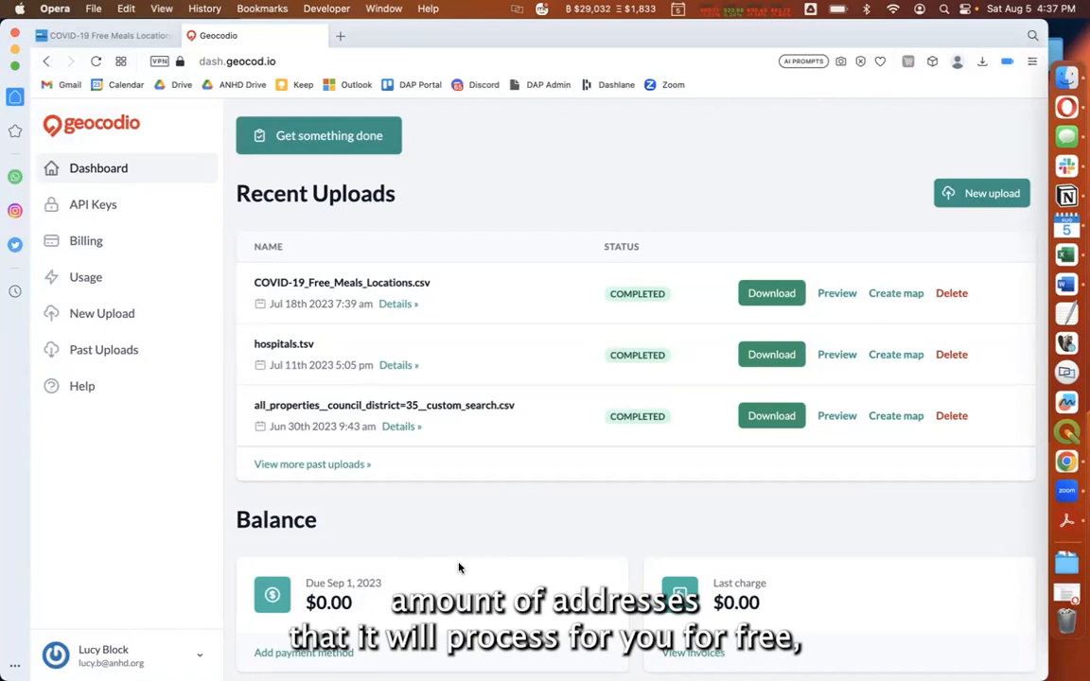
Review the dashboard's Balance section for the daily free tier limit on lookups
{"action": "scroll", "coordinate": [438, 537], "scroll_direction": "down", "scroll_amount": 3}
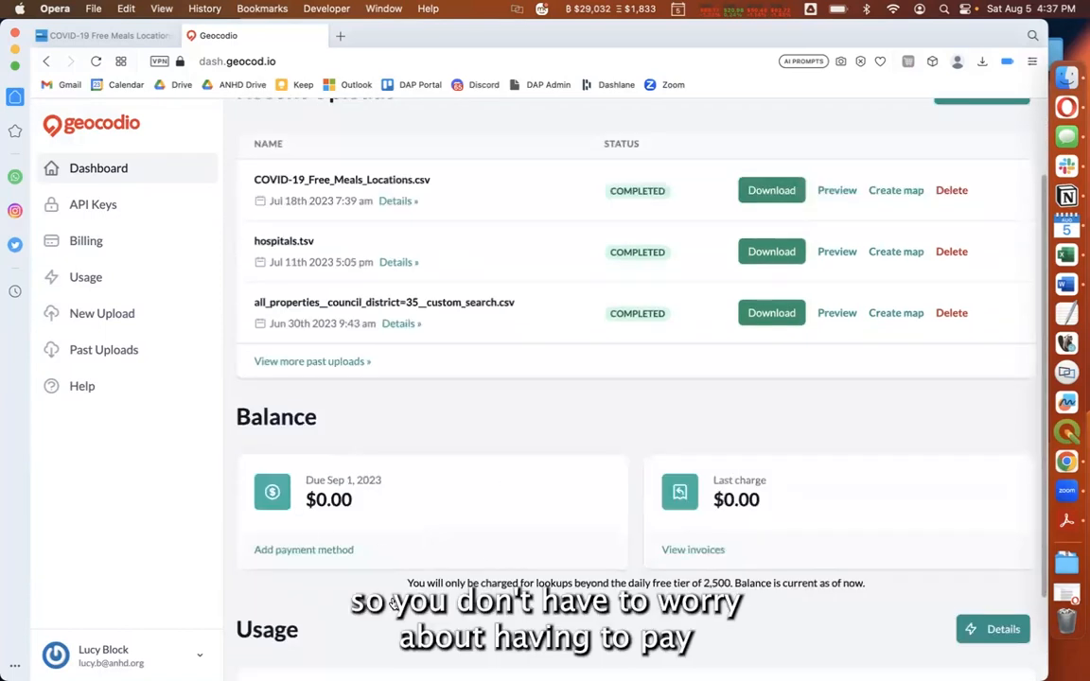
{"action": "scroll", "coordinate": [533, 425], "scroll_direction": "up", "scroll_amount": 1}
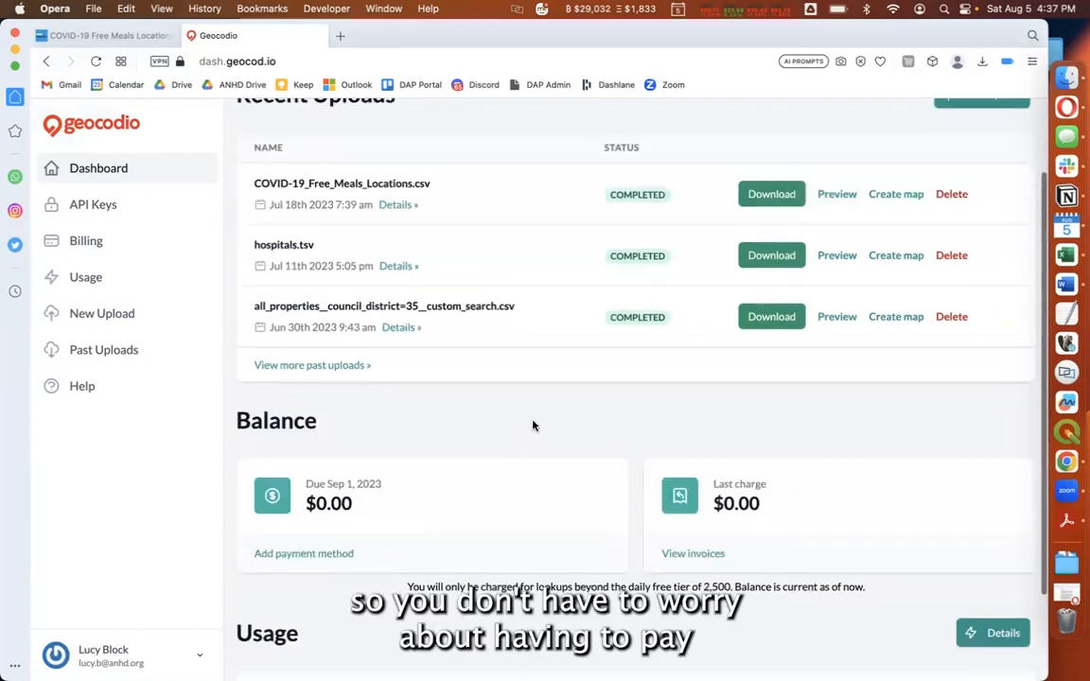
{"action": "scroll", "coordinate": [656, 567], "scroll_direction": "down", "scroll_amount": 2}
{"action": "left_click_drag", "start_coordinate": [703, 524], "coordinate": [734, 523]}
{"action": "left_click", "coordinate": [752, 520]}
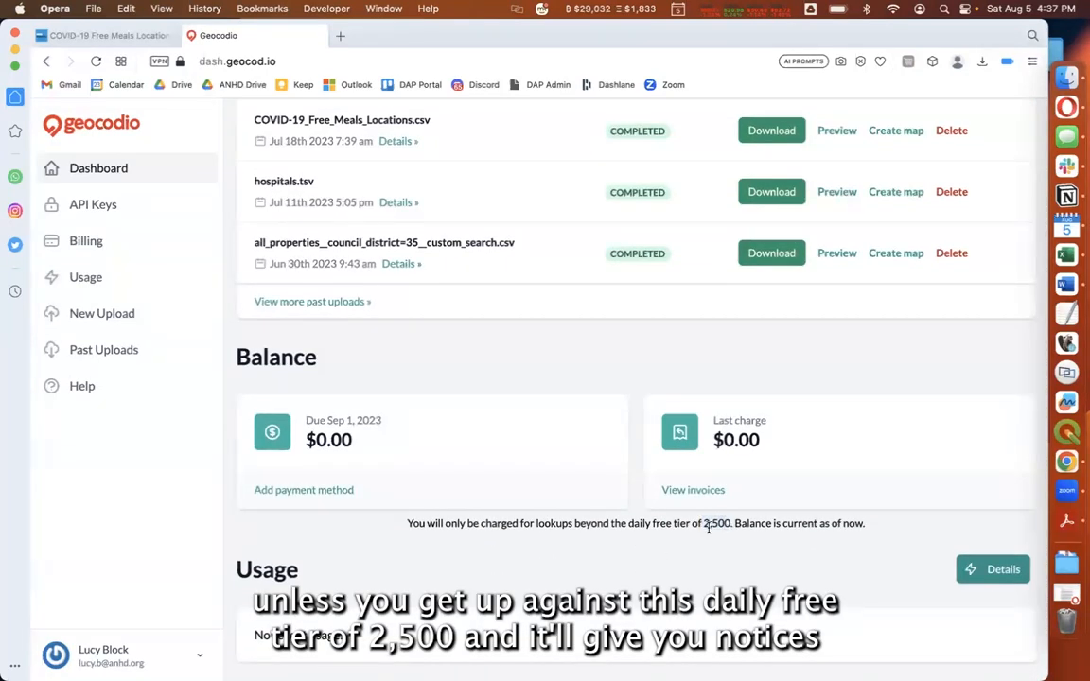
{"action": "scroll", "coordinate": [734, 555], "scroll_direction": "down", "scroll_amount": 1}
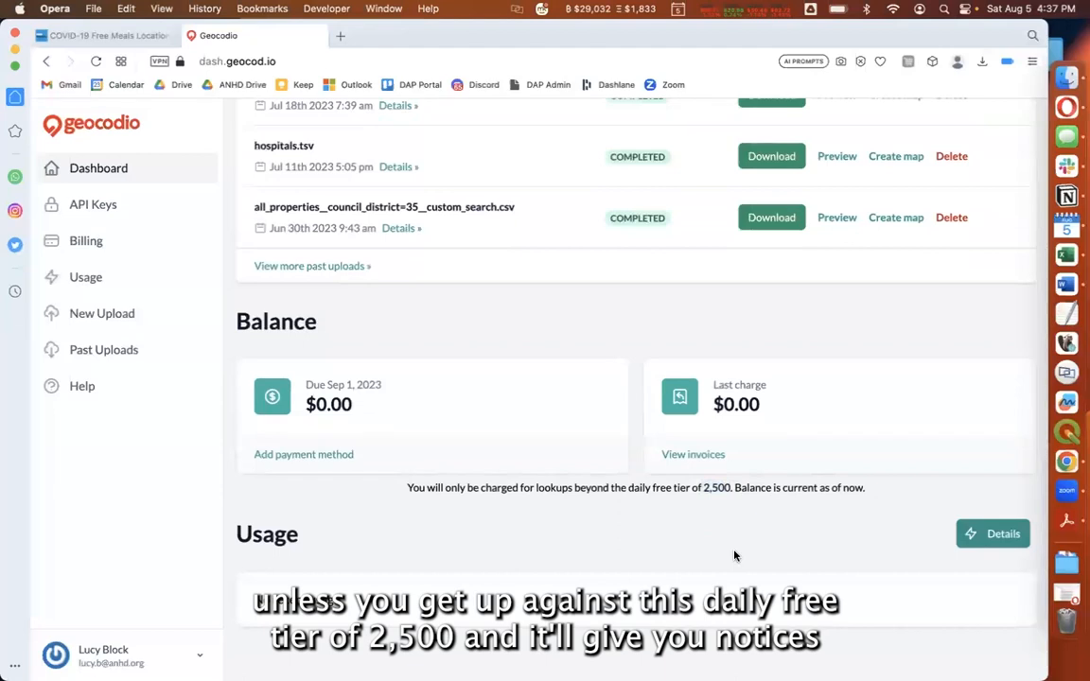
{"action": "scroll", "coordinate": [734, 555], "scroll_direction": "up", "scroll_amount": 5}
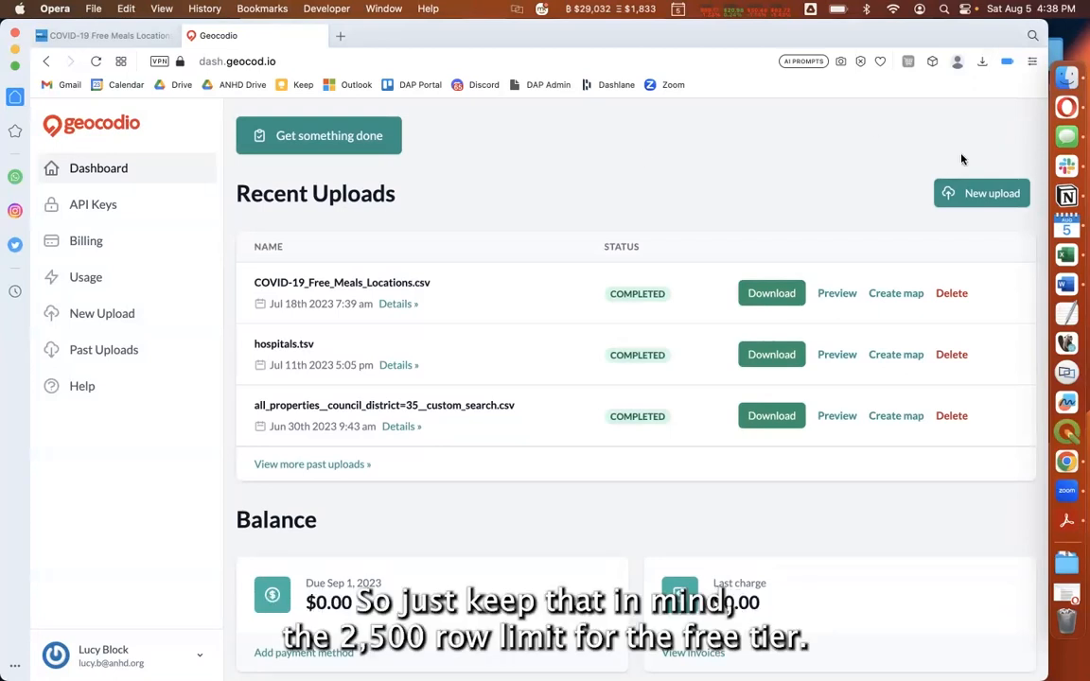
Start a new spreadsheet upload and choose COVID-19_Free_Meals_Locations.csv from the week 2 folder in demos
{"action": "left_click", "coordinate": [991, 199]}
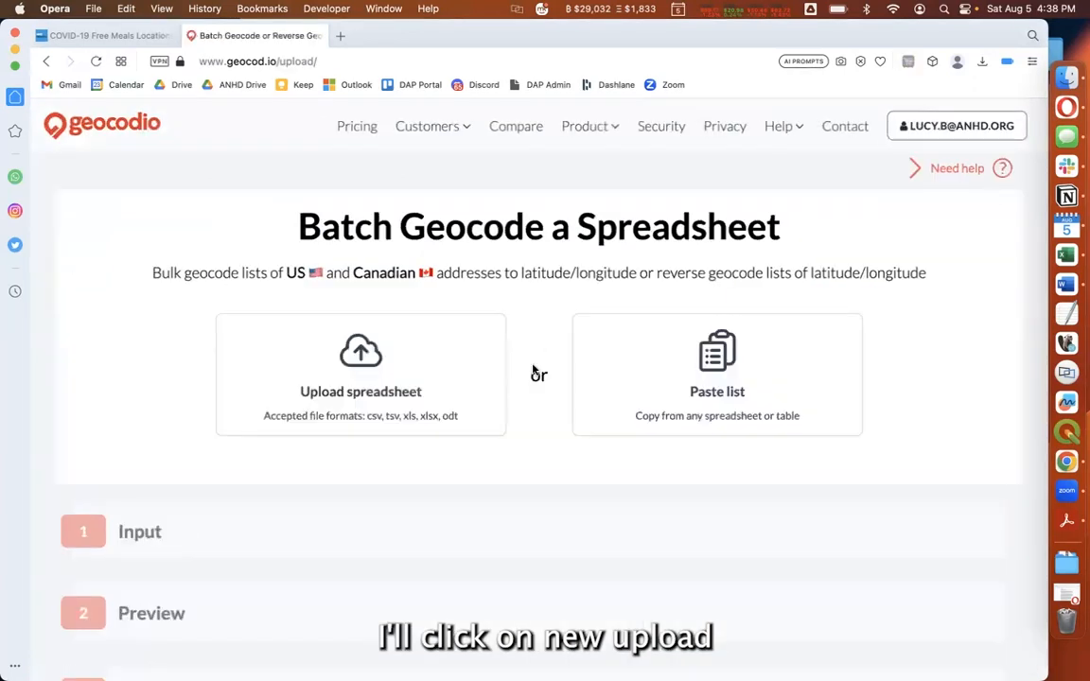
{"action": "left_click", "coordinate": [390, 356]}
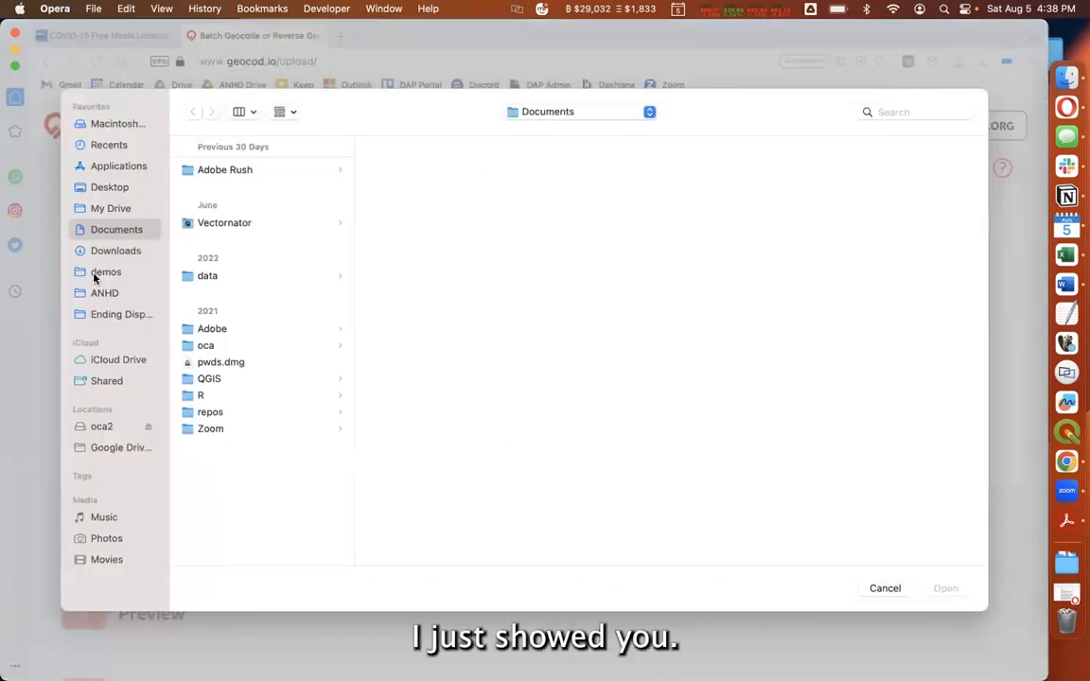
{"action": "left_click", "coordinate": [94, 274]}
{"action": "left_click", "coordinate": [234, 219]}
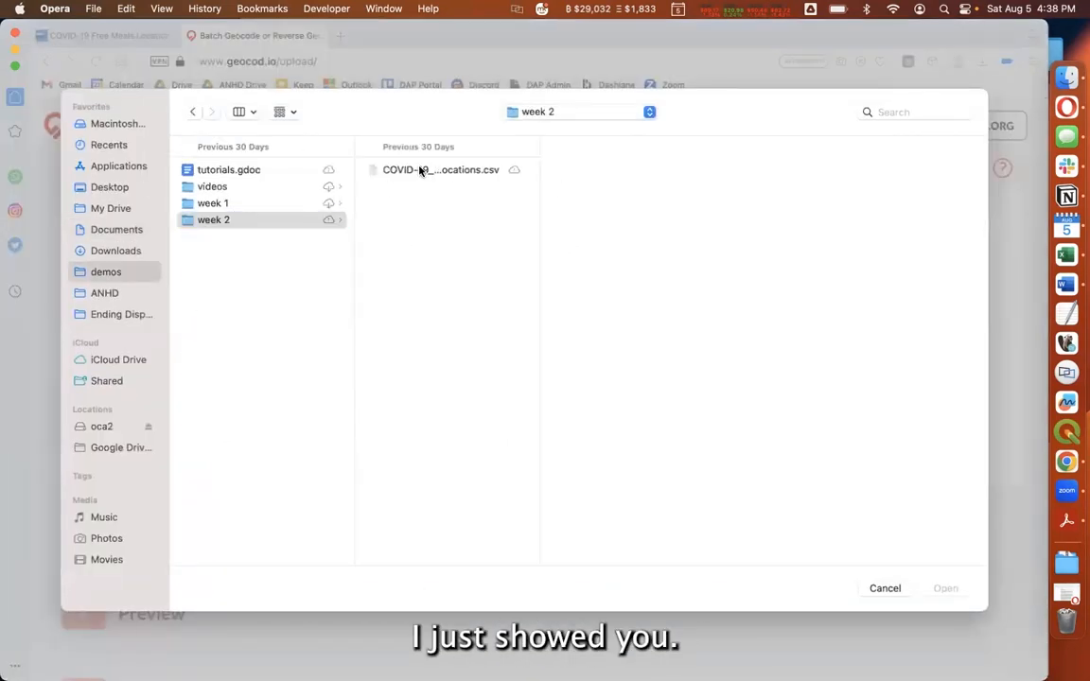
{"action": "left_click", "coordinate": [421, 170]}
{"action": "left_click", "coordinate": [950, 589]}
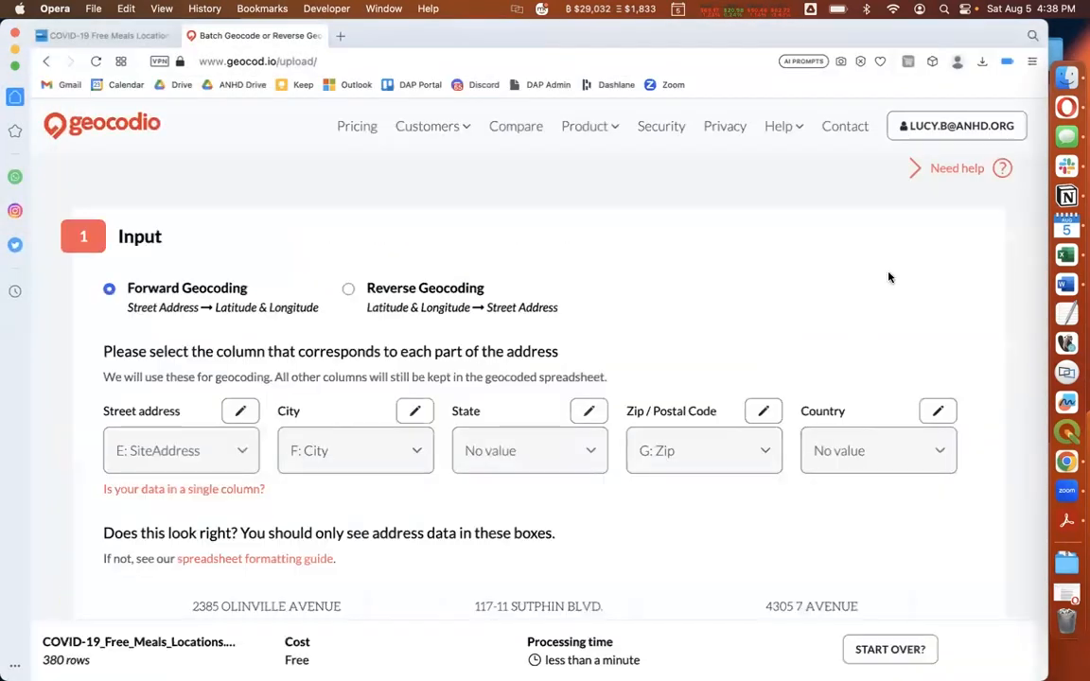
Compare the address column mapping with the SiteAddress, City and Zip headings in the Excel spreadsheet
{"action": "scroll", "coordinate": [888, 276], "scroll_direction": "down", "scroll_amount": 4}
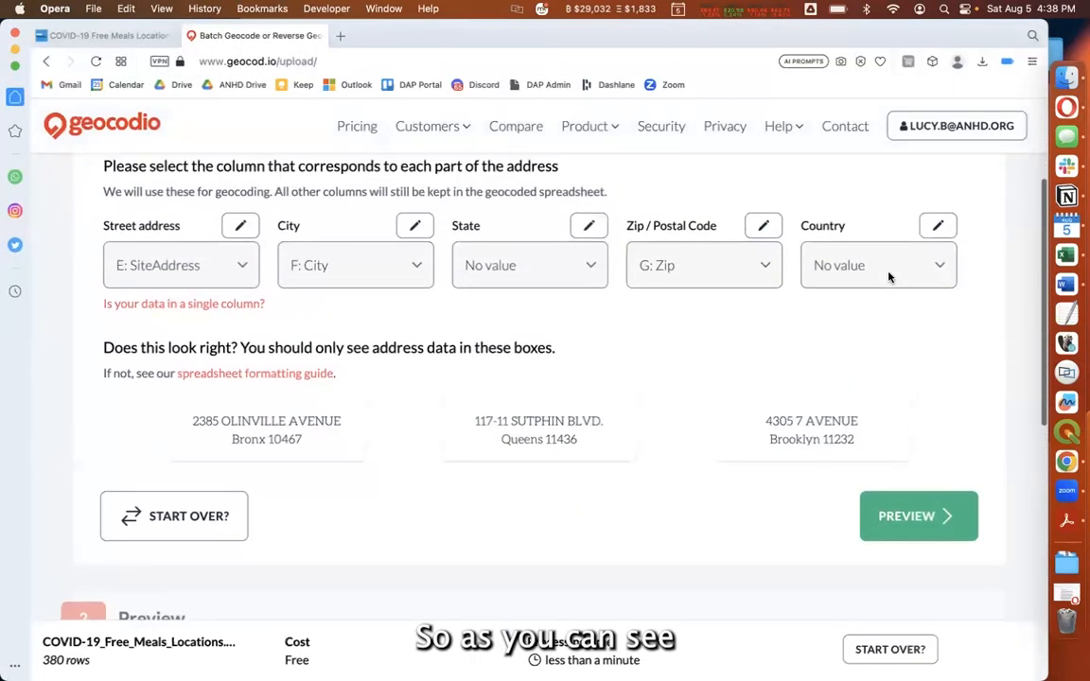
{"action": "left_click", "coordinate": [1066, 253]}
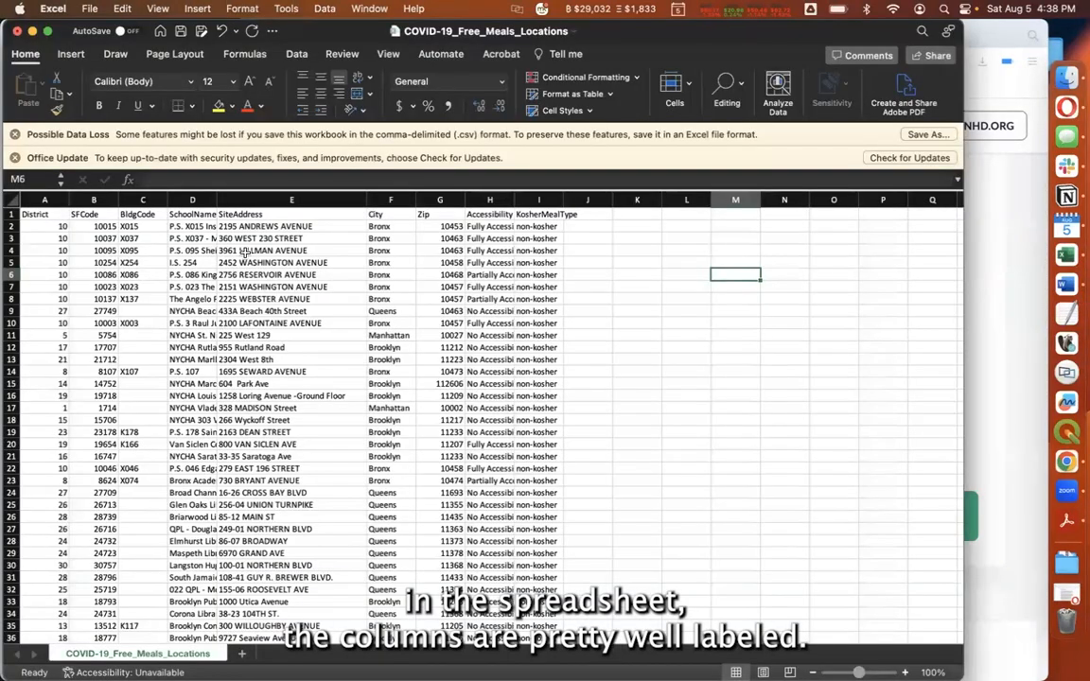
{"action": "left_click", "coordinate": [279, 215]}
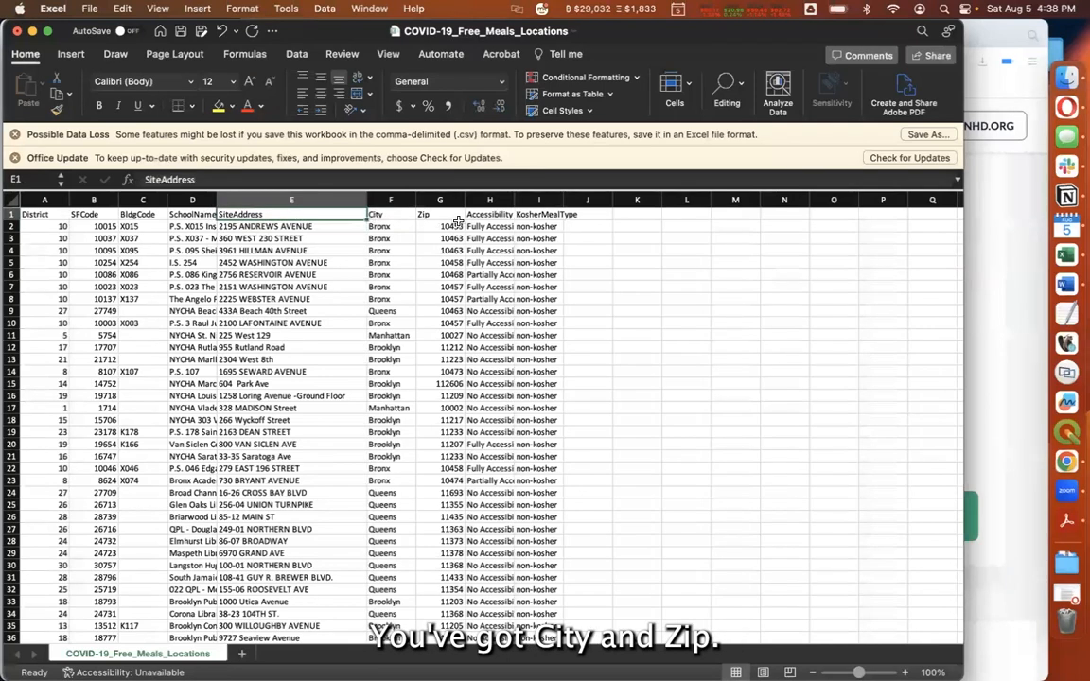
Return to the Geocodio upload page in Opera and set a custom State value of New York for all addresses
{"action": "left_click", "coordinate": [989, 176]}
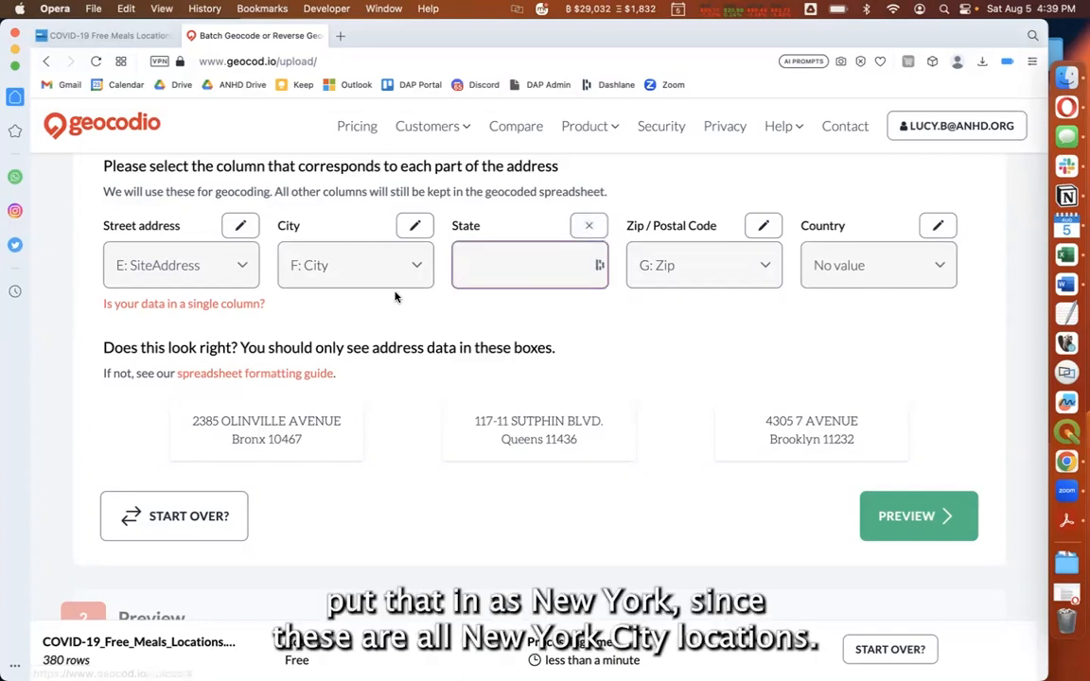
{"action": "type", "text": "New York"}
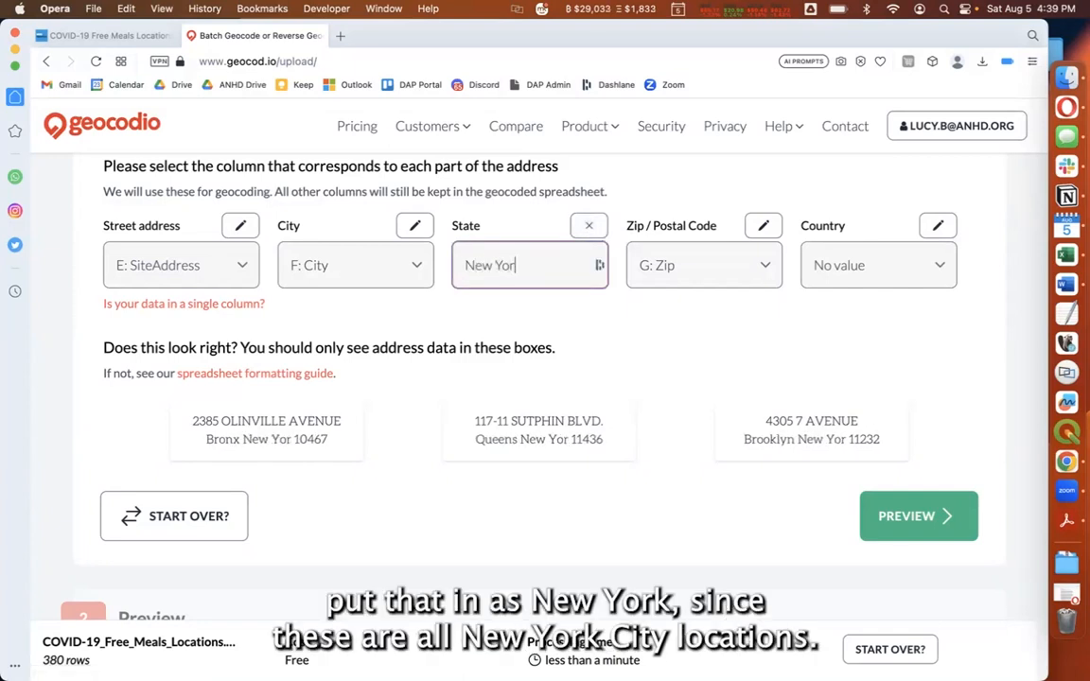
{"action": "left_click", "coordinate": [638, 333]}
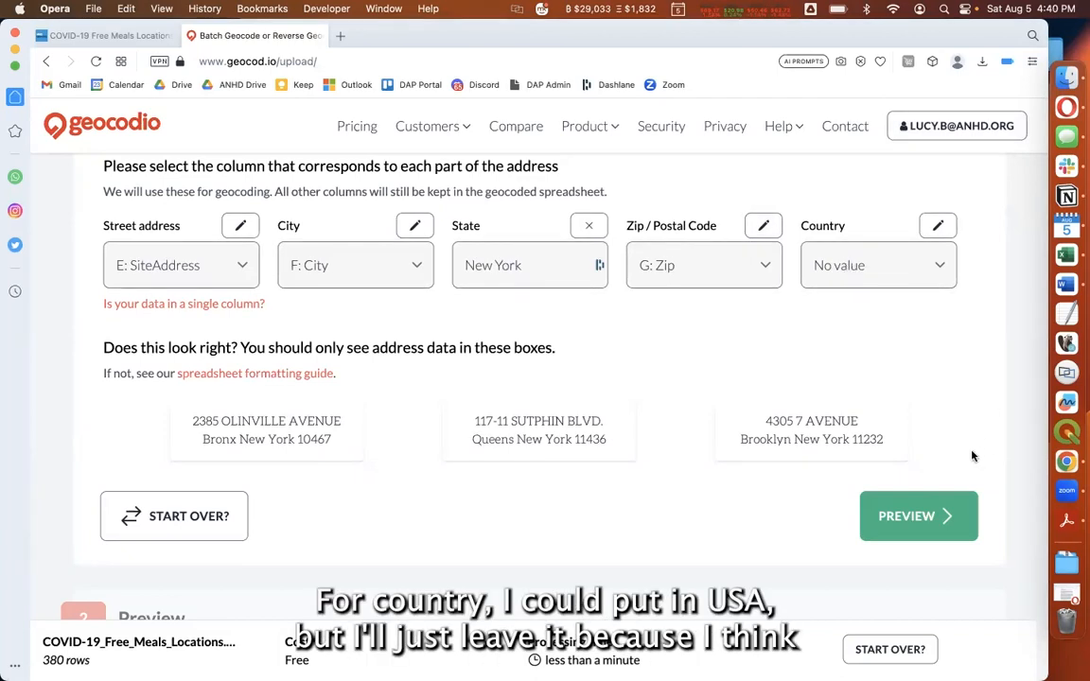
Generate the geocoding preview and inspect one of the sample locations around New York City on the map
{"action": "left_click", "coordinate": [941, 512]}
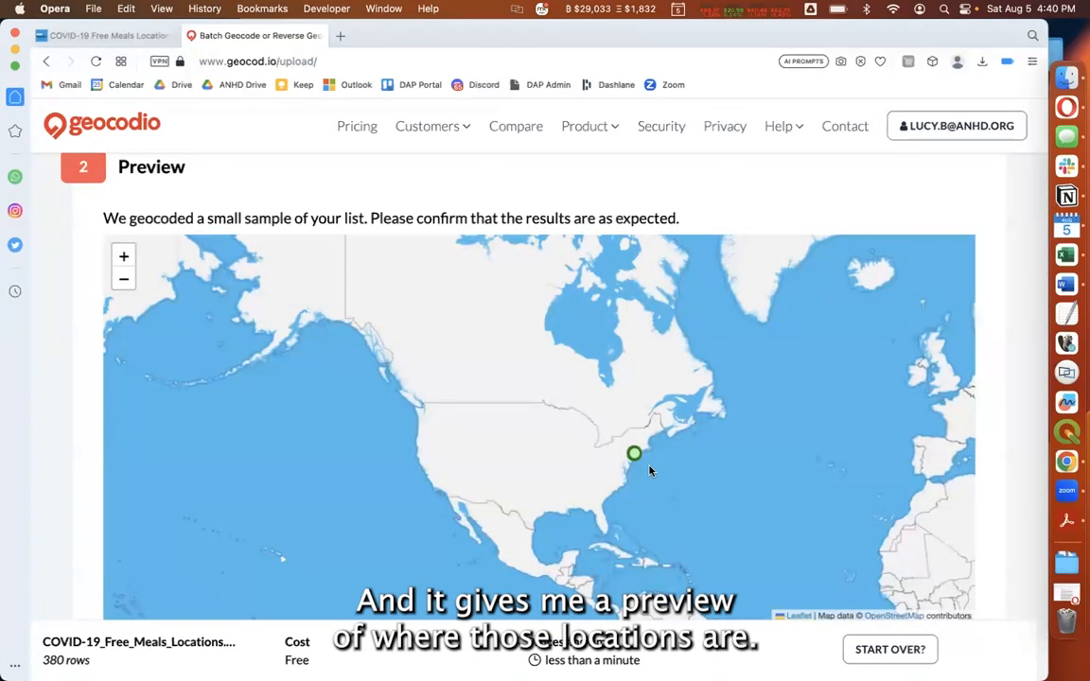
{"action": "scroll", "coordinate": [641, 463], "scroll_direction": "up", "scroll_amount": 3}
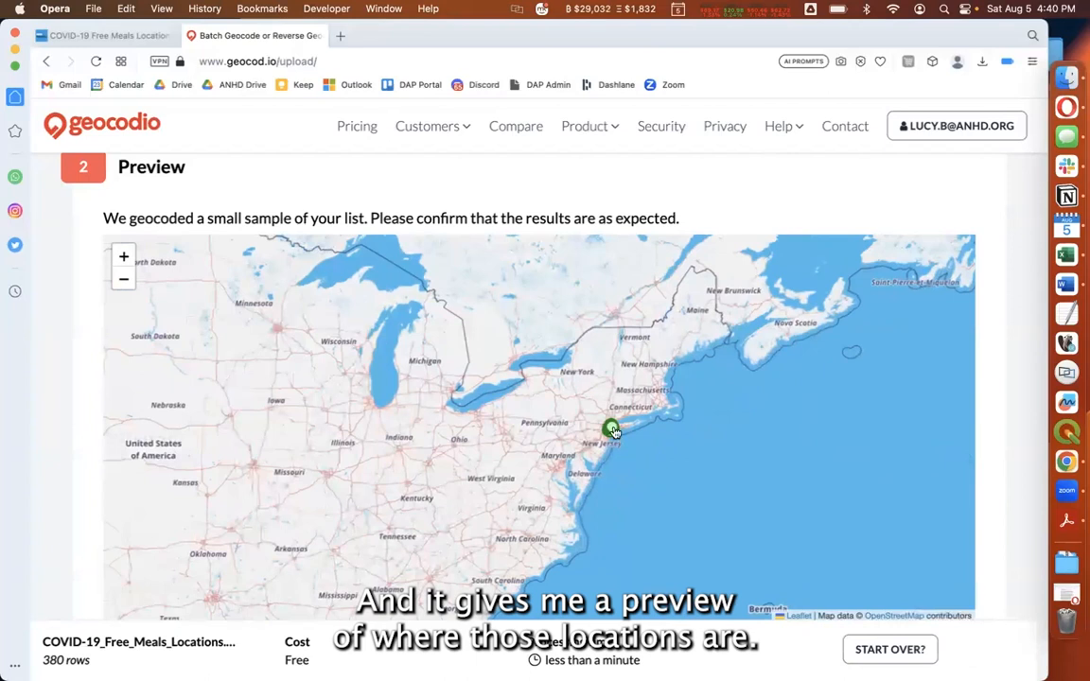
{"action": "left_click", "coordinate": [613, 431]}
{"action": "scroll", "coordinate": [662, 379], "scroll_direction": "up", "scroll_amount": 3}
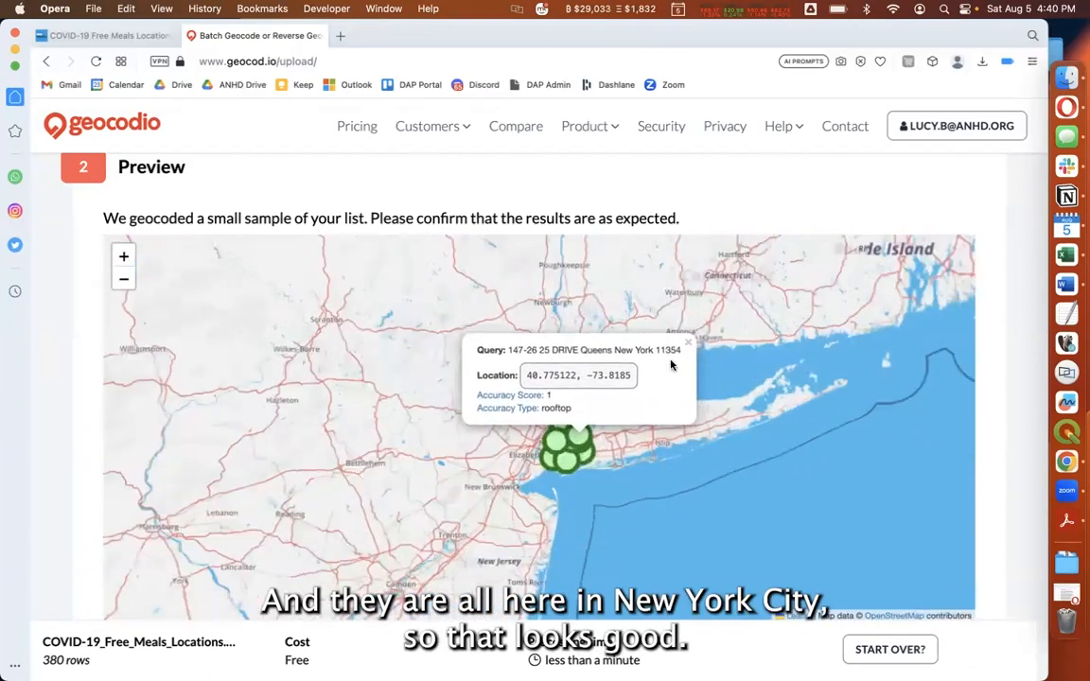
Close the sample location's details, check the remaining preview points around New York City, and approve the geocoding preview
{"action": "left_click", "coordinate": [688, 343]}
{"action": "scroll", "coordinate": [558, 454], "scroll_direction": "up", "scroll_amount": 2}
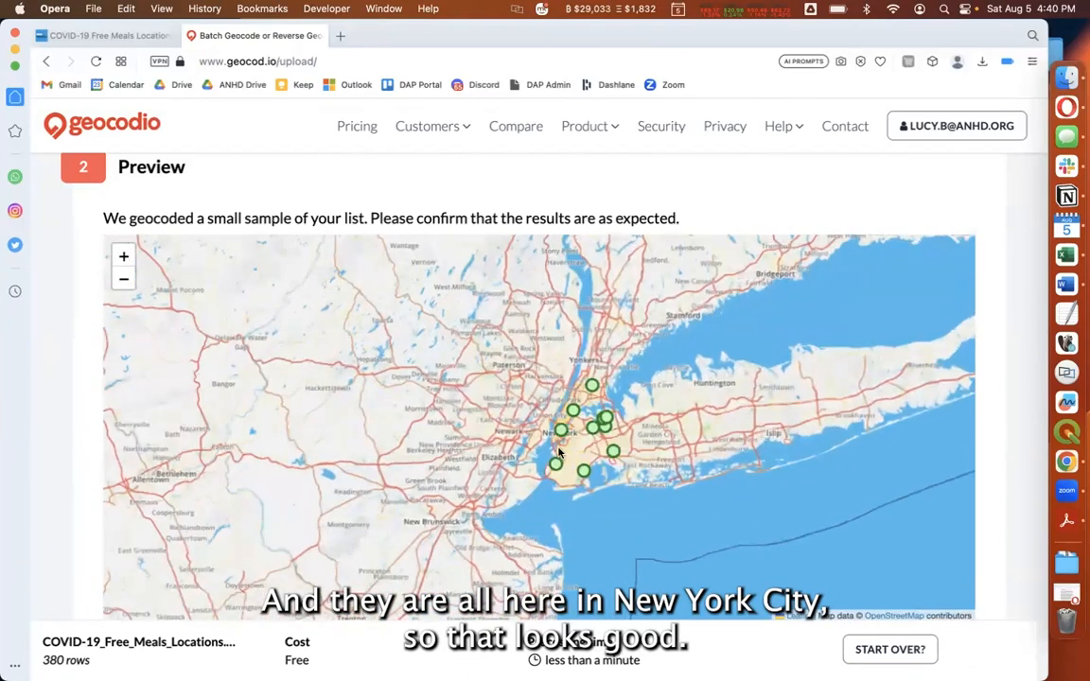
{"action": "scroll", "coordinate": [997, 466], "scroll_direction": "down", "scroll_amount": 5}
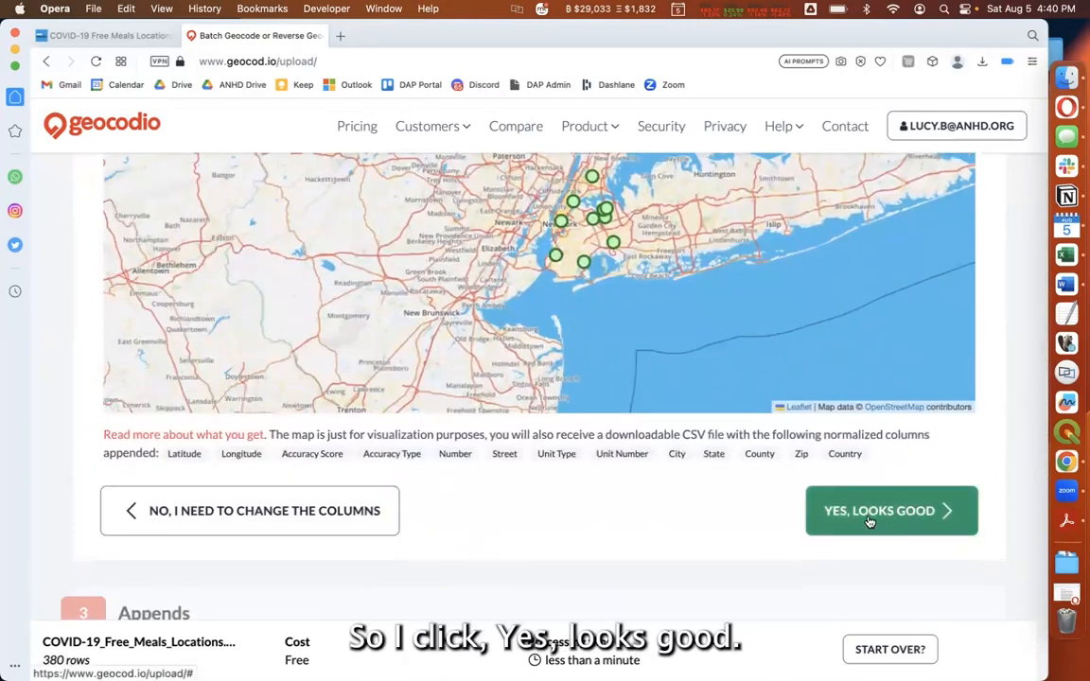
{"action": "left_click", "coordinate": [869, 512]}
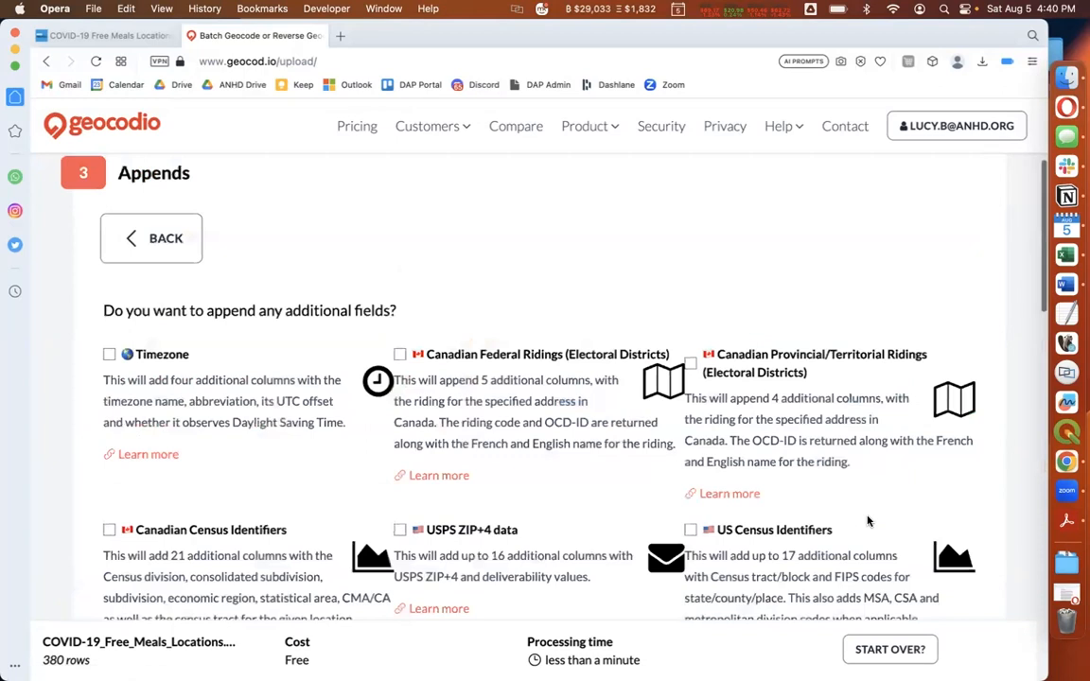
Review the optional append fields, continue without adding any, and start the geocoding job
{"action": "scroll", "coordinate": [510, 325], "scroll_direction": "down", "scroll_amount": 1}
{"action": "scroll", "coordinate": [510, 326], "scroll_direction": "down", "scroll_amount": 5}
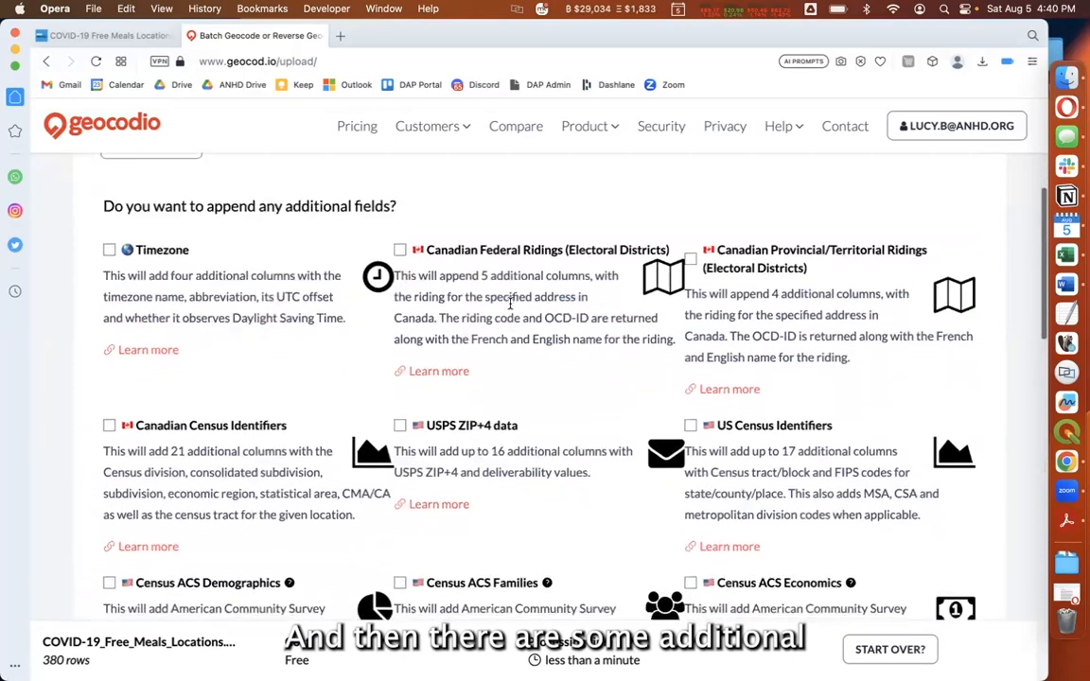
{"action": "scroll", "coordinate": [510, 308], "scroll_direction": "down", "scroll_amount": 3}
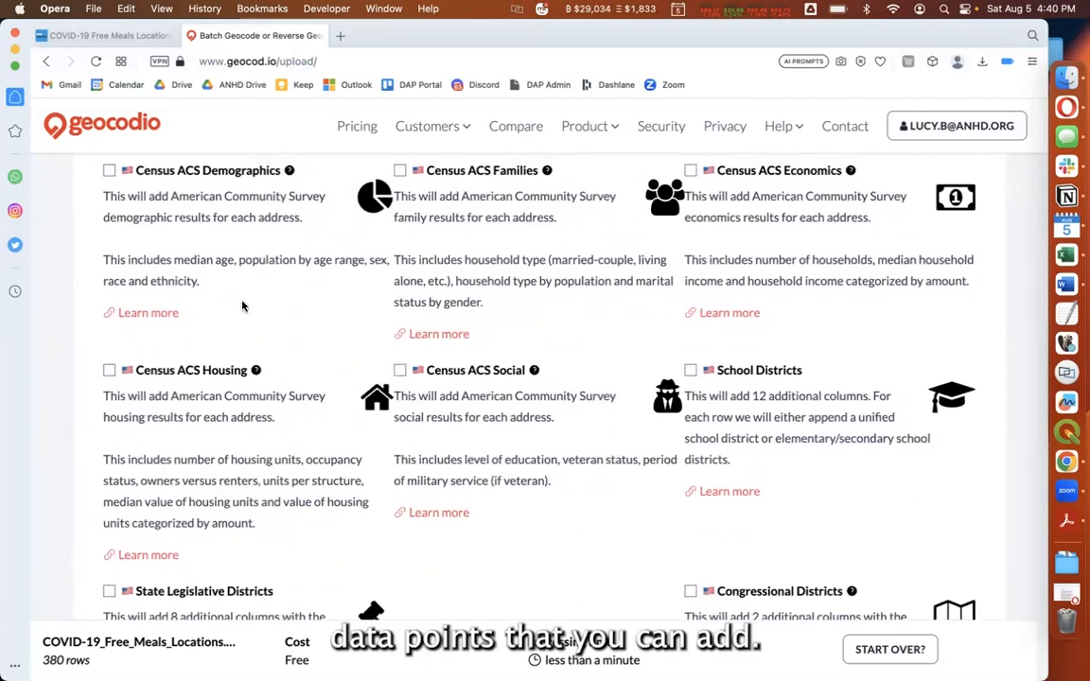
{"action": "scroll", "coordinate": [465, 217], "scroll_direction": "down", "scroll_amount": 3}
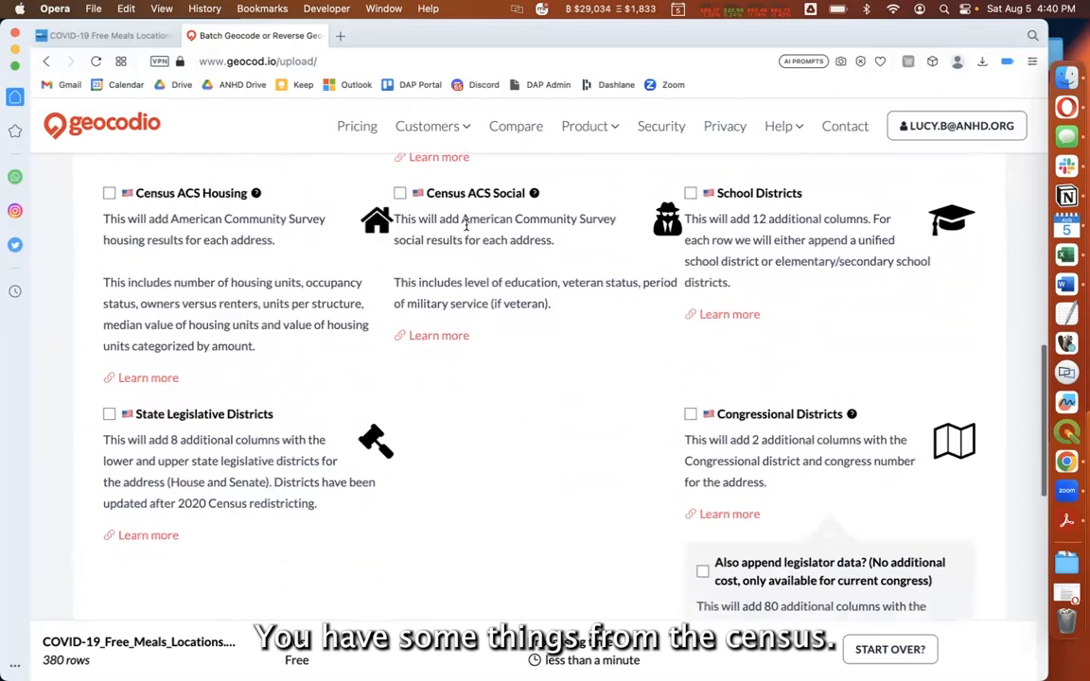
{"action": "scroll", "coordinate": [464, 224], "scroll_direction": "down", "scroll_amount": 3}
{"action": "scroll", "coordinate": [464, 278], "scroll_direction": "down", "scroll_amount": 2}
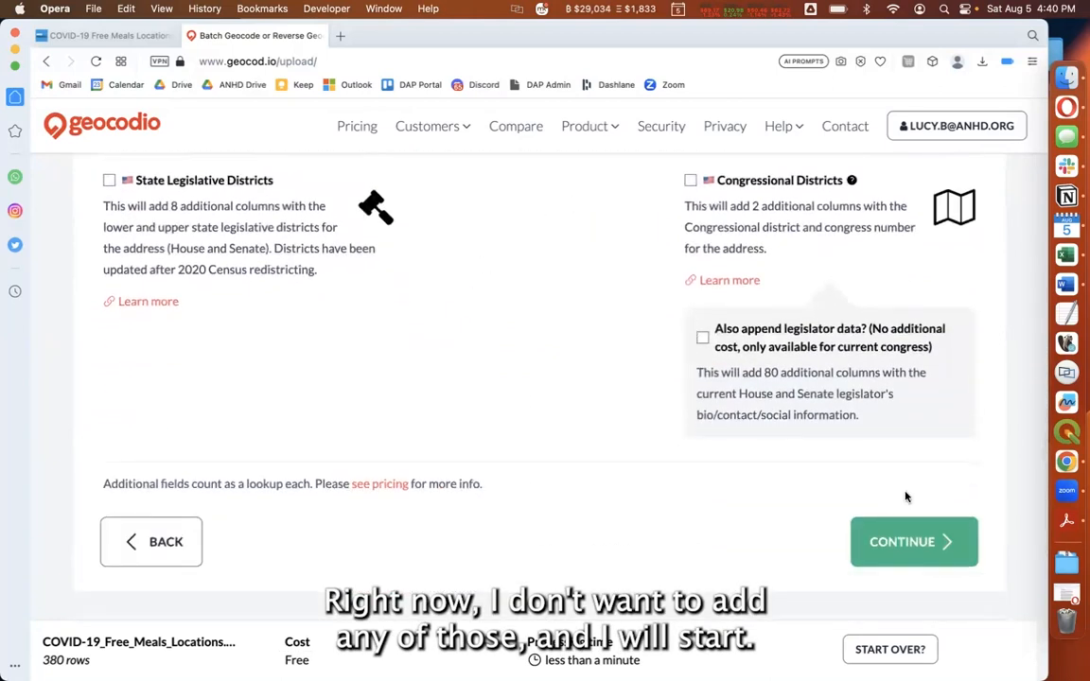
{"action": "left_click", "coordinate": [961, 548]}
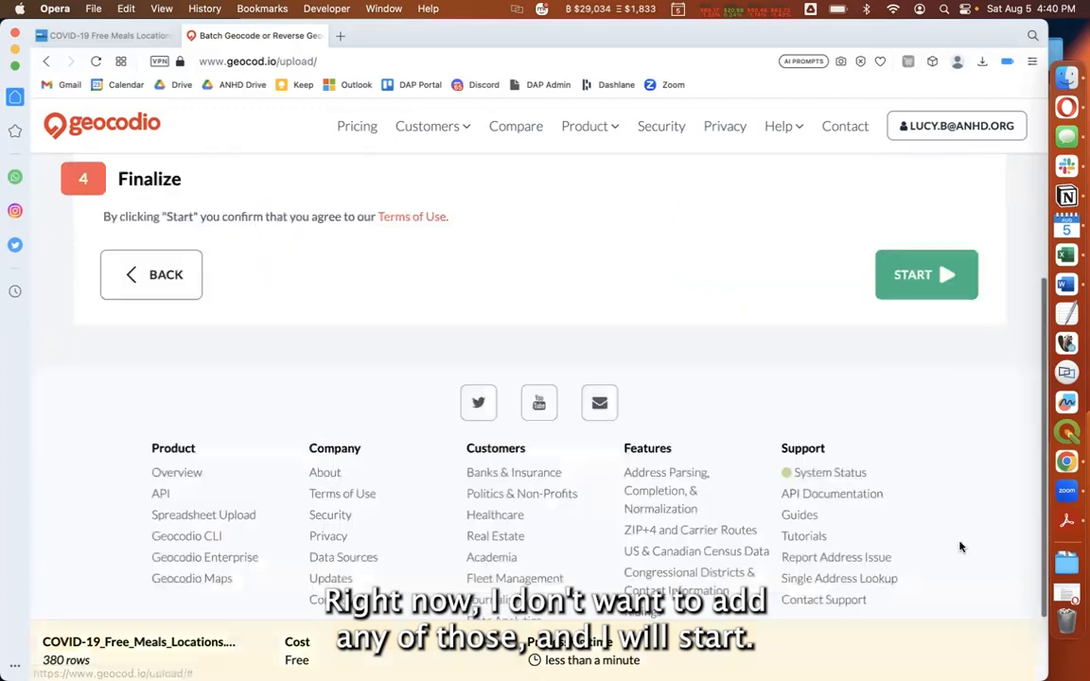
{"action": "left_click", "coordinate": [912, 275]}
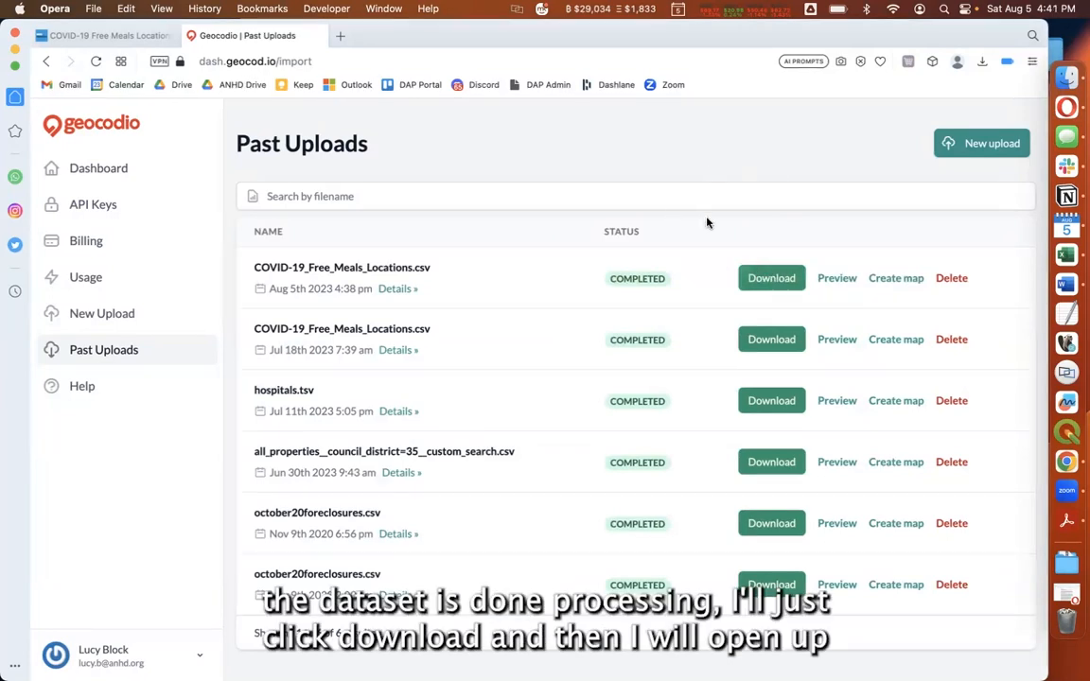
Download the completed Aug 5th 2023 COVID-19_Free_Meals_Locations.csv upload, open it in Excel and enlarge its window
{"action": "left_click", "coordinate": [772, 280]}
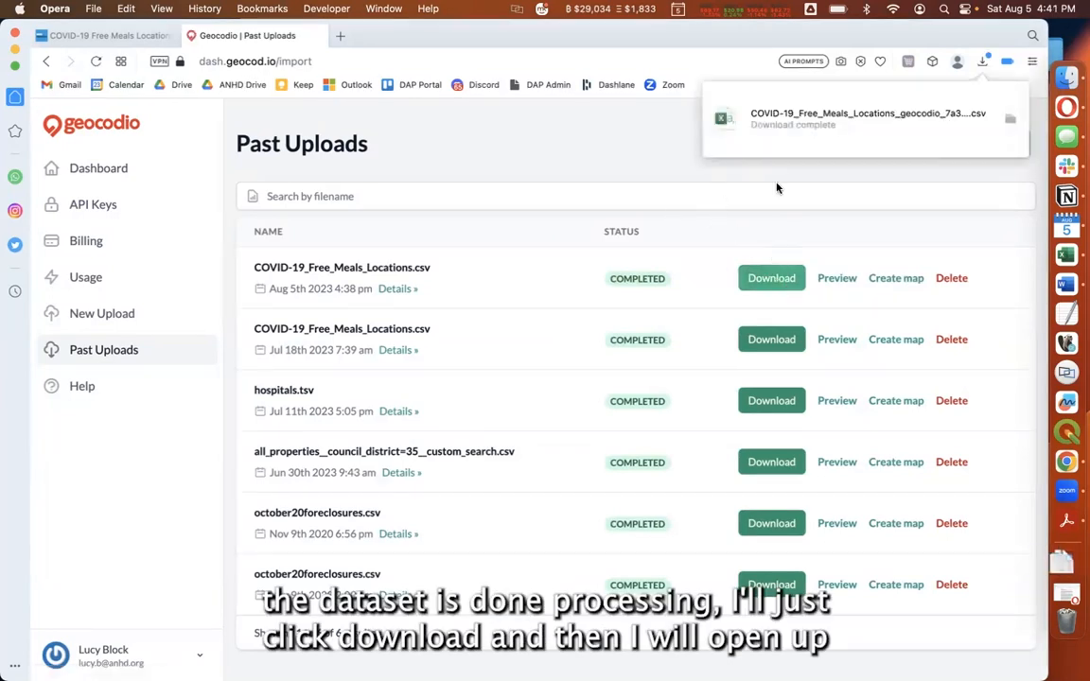
{"action": "left_click", "coordinate": [940, 121]}
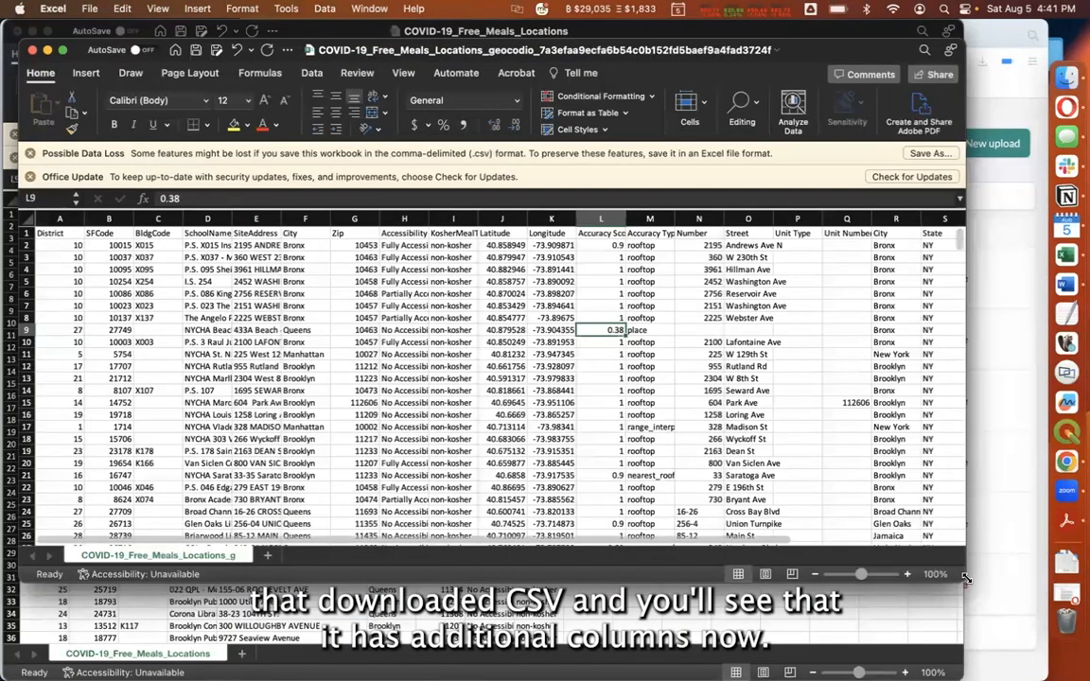
{"action": "left_click_drag", "start_coordinate": [964, 581], "coordinate": [992, 679]}
Examine the columns Geocodio appended to the spreadsheet, particularly the Latitude and Longitude columns
{"action": "scroll", "coordinate": [797, 455], "scroll_direction": "right", "scroll_amount": 5}
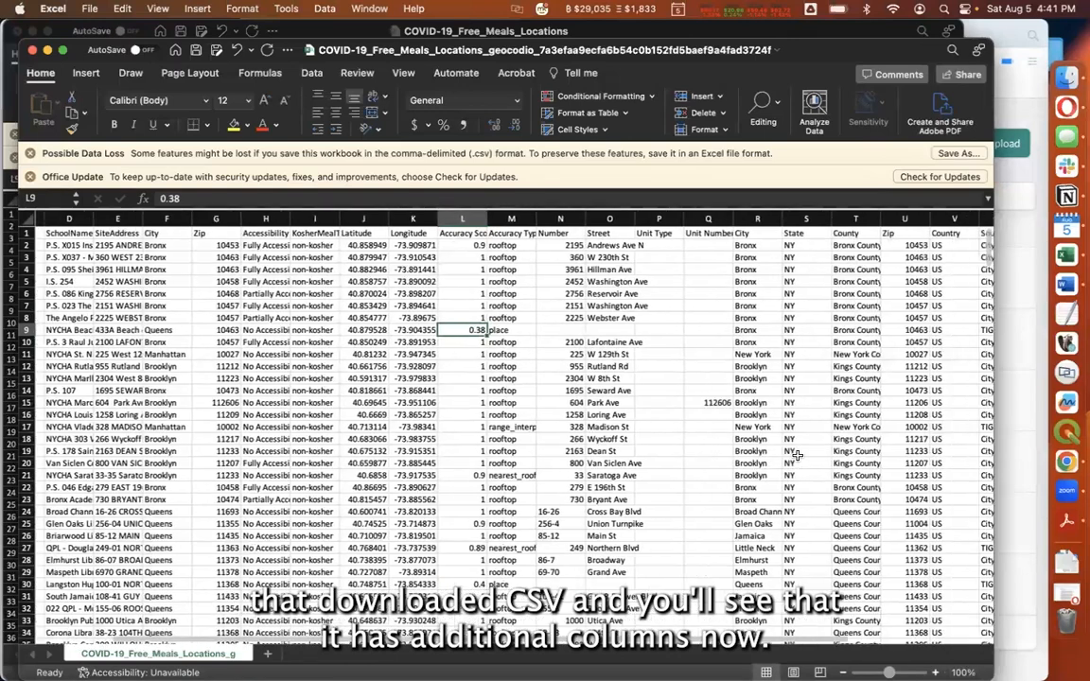
{"action": "scroll", "coordinate": [797, 455], "scroll_direction": "right", "scroll_amount": 3}
{"action": "scroll", "coordinate": [796, 452], "scroll_direction": "left", "scroll_amount": 4}
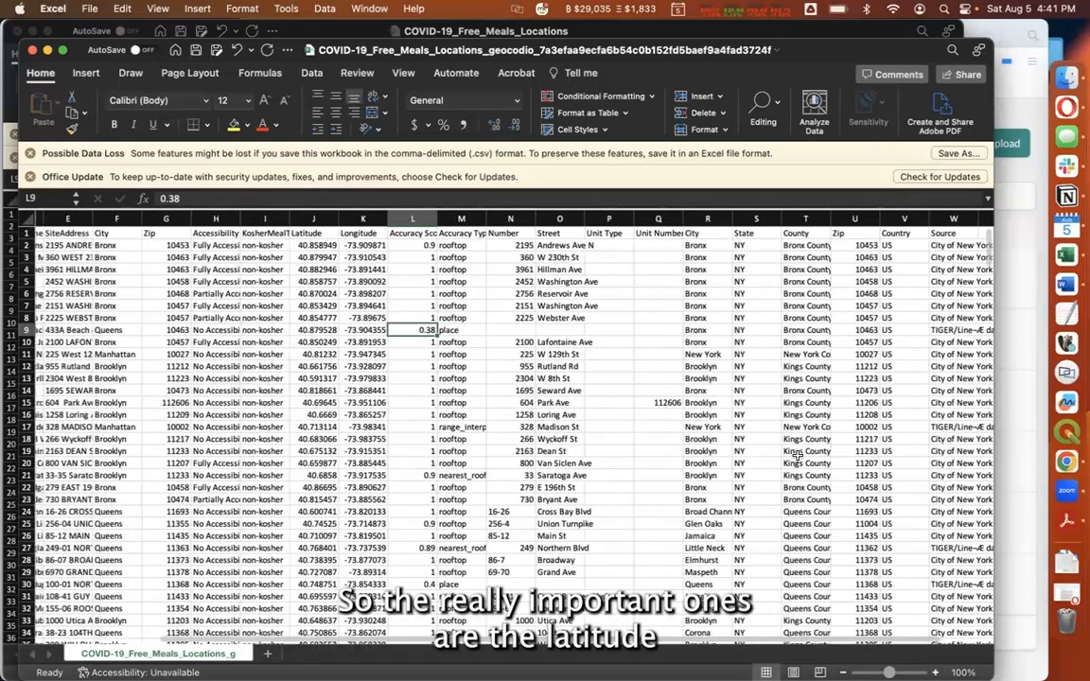
{"action": "left_click", "coordinate": [374, 281]}
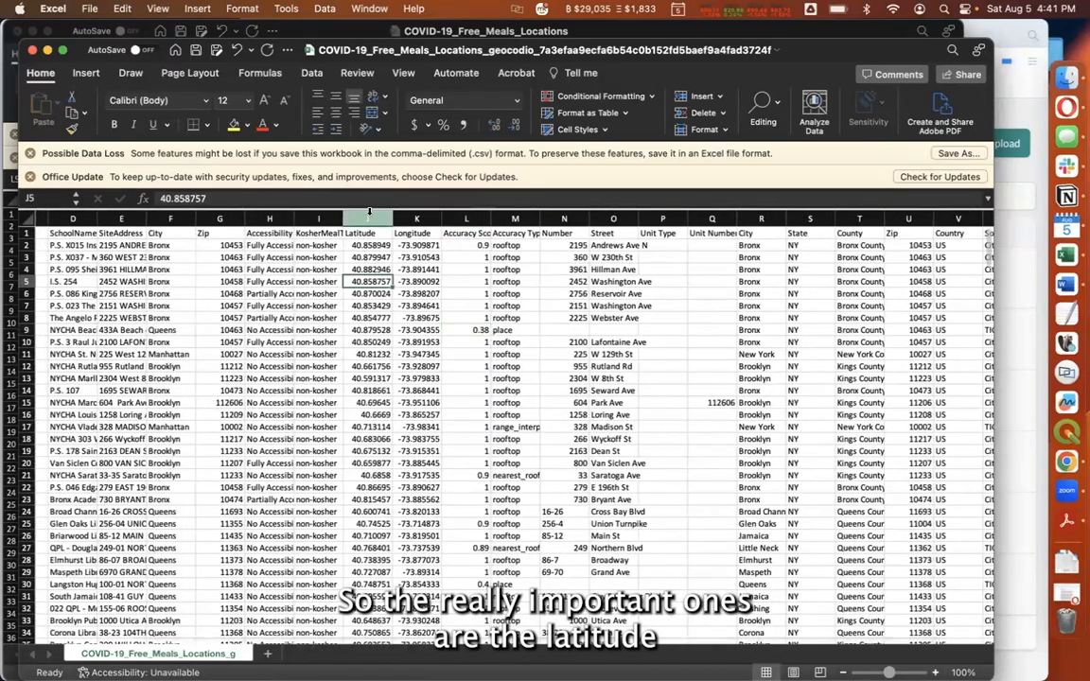
{"action": "left_click", "coordinate": [369, 218]}
{"action": "left_click", "coordinate": [415, 219]}
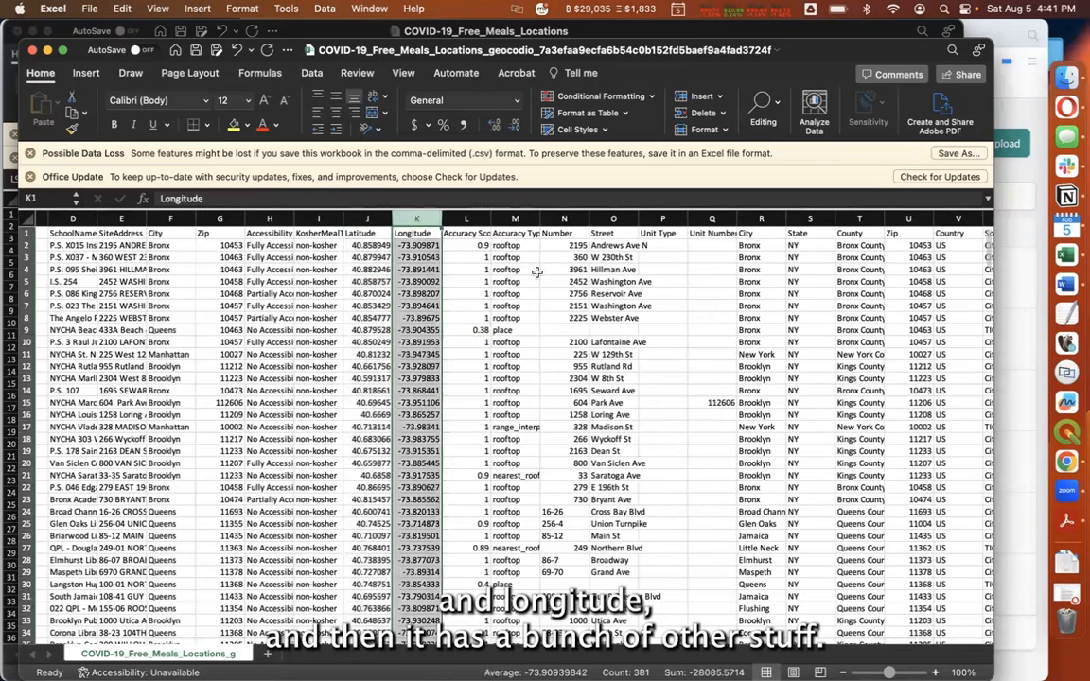
Widen the Accuracy Score column to show its full heading and select the low score in row 30
{"action": "scroll", "coordinate": [536, 272], "scroll_direction": "right", "scroll_amount": 3}
{"action": "scroll", "coordinate": [536, 273], "scroll_direction": "right", "scroll_amount": 1}
{"action": "left_click", "coordinate": [537, 271]}
{"action": "left_click_drag", "start_coordinate": [337, 220], "coordinate": [363, 222]}
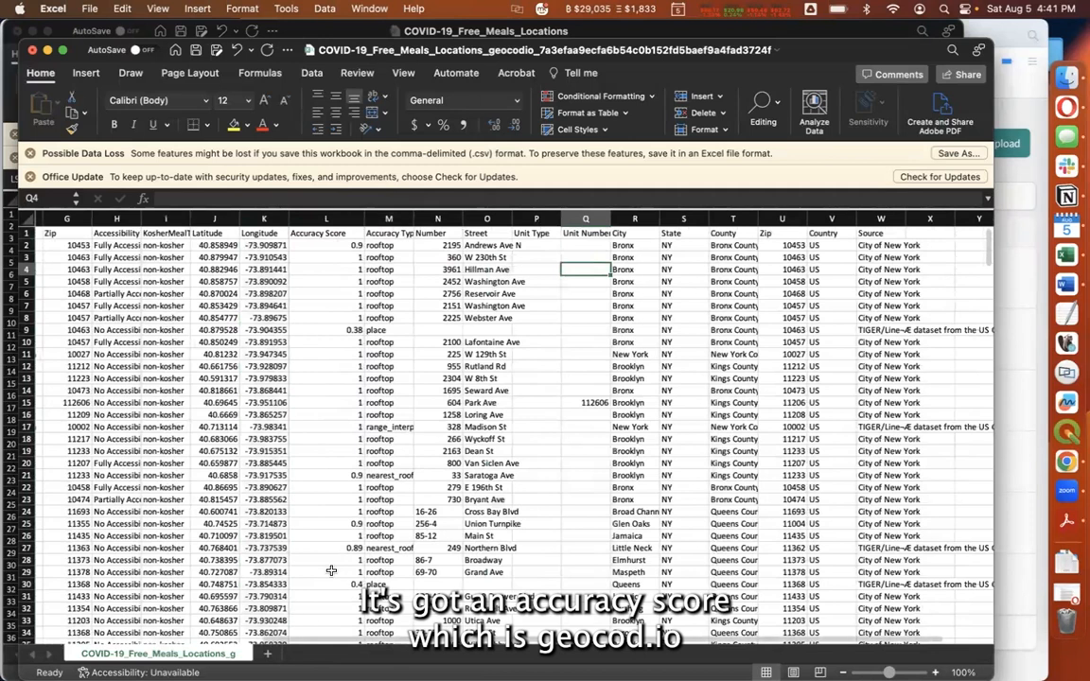
{"action": "left_click", "coordinate": [333, 583]}
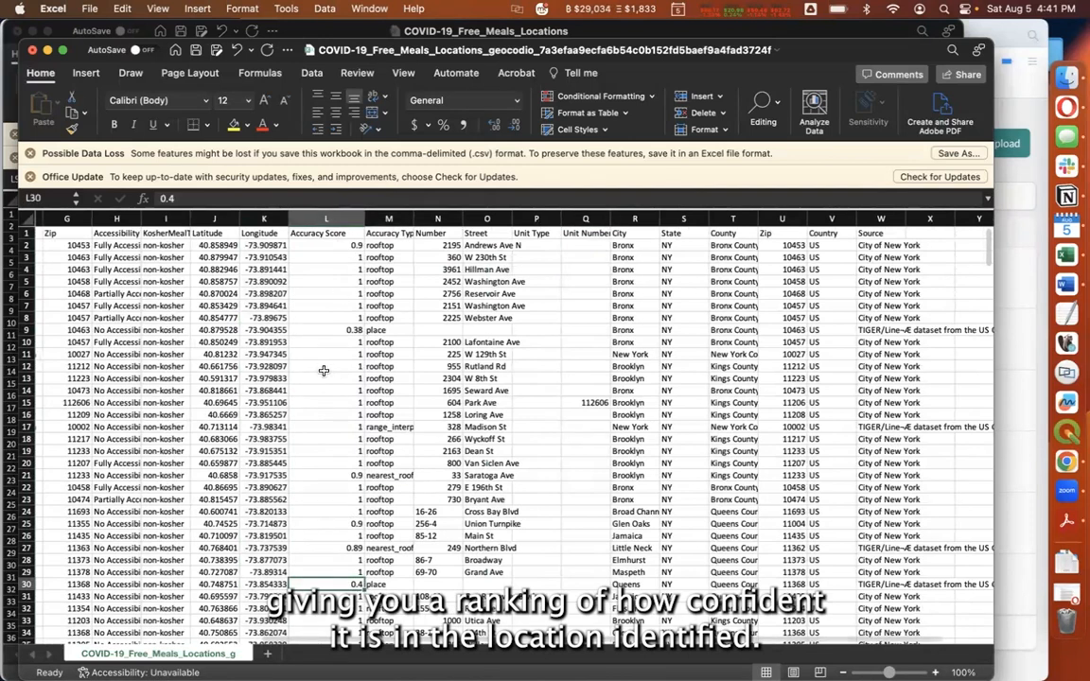
Inspect the SiteAddress and SchoolName entries of the low-accuracy record in row 9
{"action": "scroll", "coordinate": [316, 361], "scroll_direction": "left", "scroll_amount": 5}
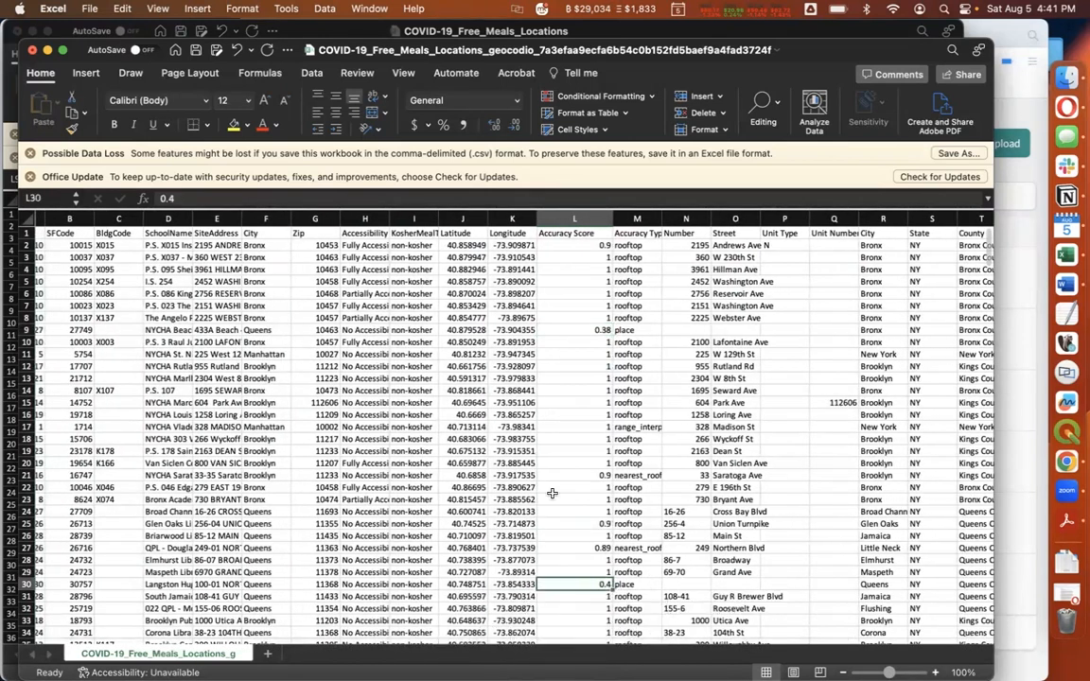
{"action": "scroll", "coordinate": [551, 502], "scroll_direction": "left", "scroll_amount": 1}
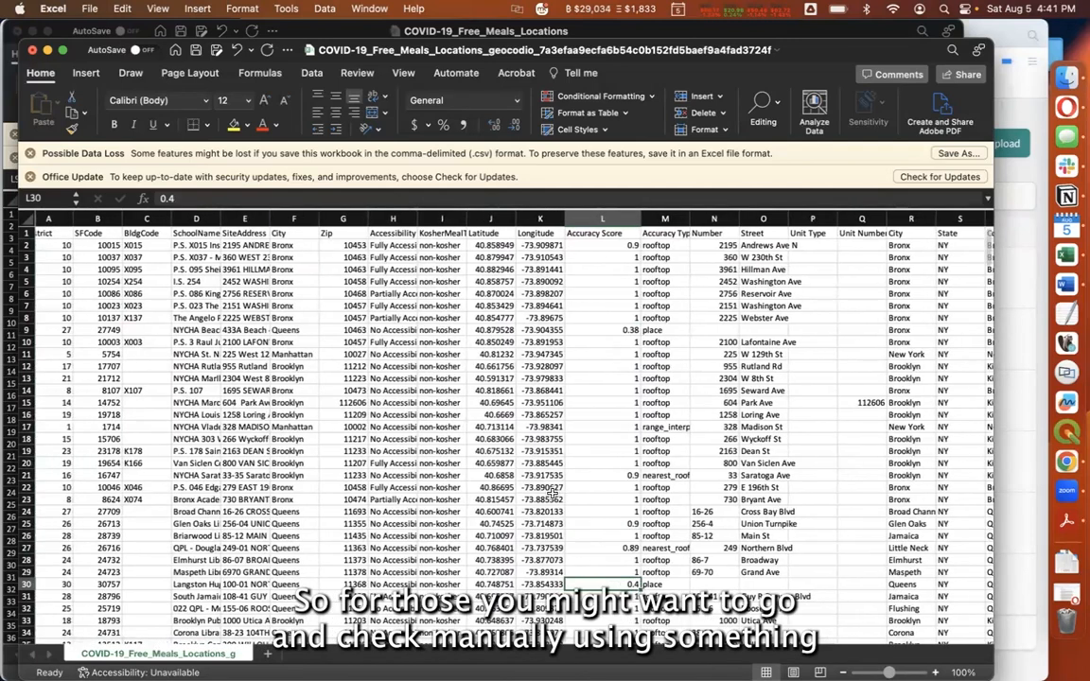
{"action": "scroll", "coordinate": [552, 493], "scroll_direction": "right", "scroll_amount": 5}
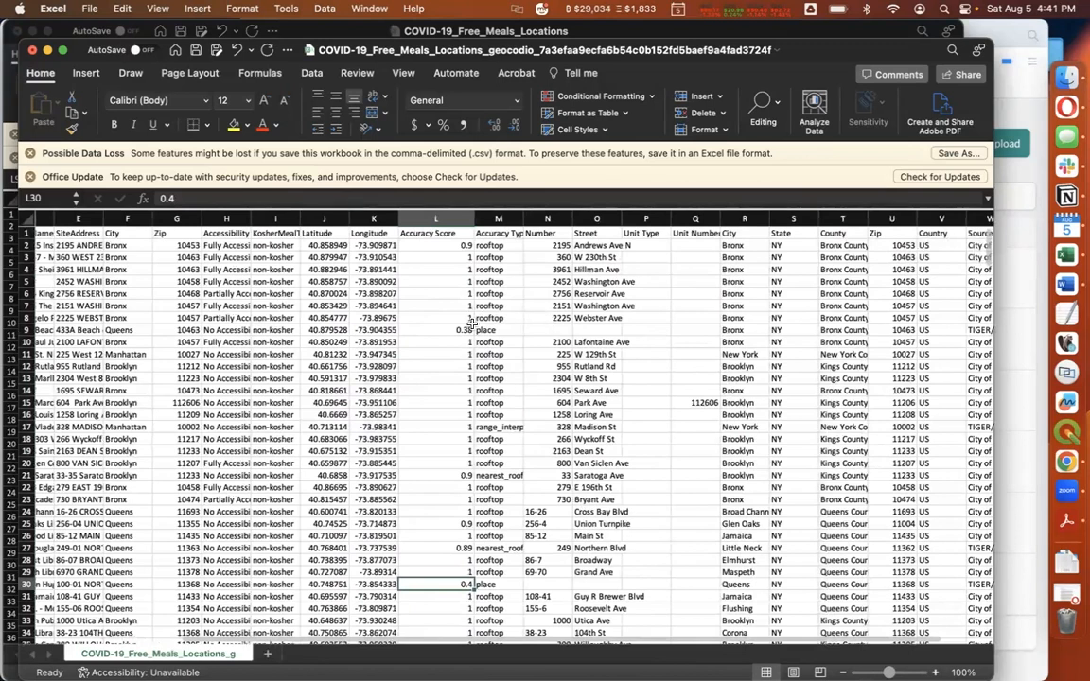
{"action": "scroll", "coordinate": [547, 338], "scroll_direction": "left", "scroll_amount": 4}
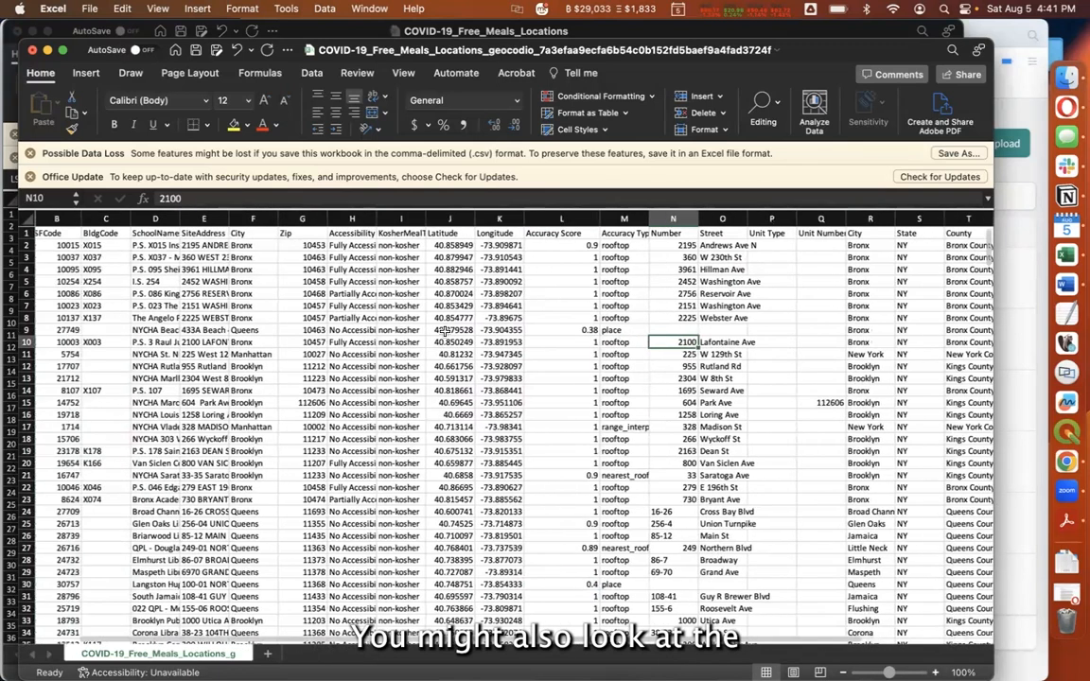
{"action": "left_click", "coordinate": [202, 328]}
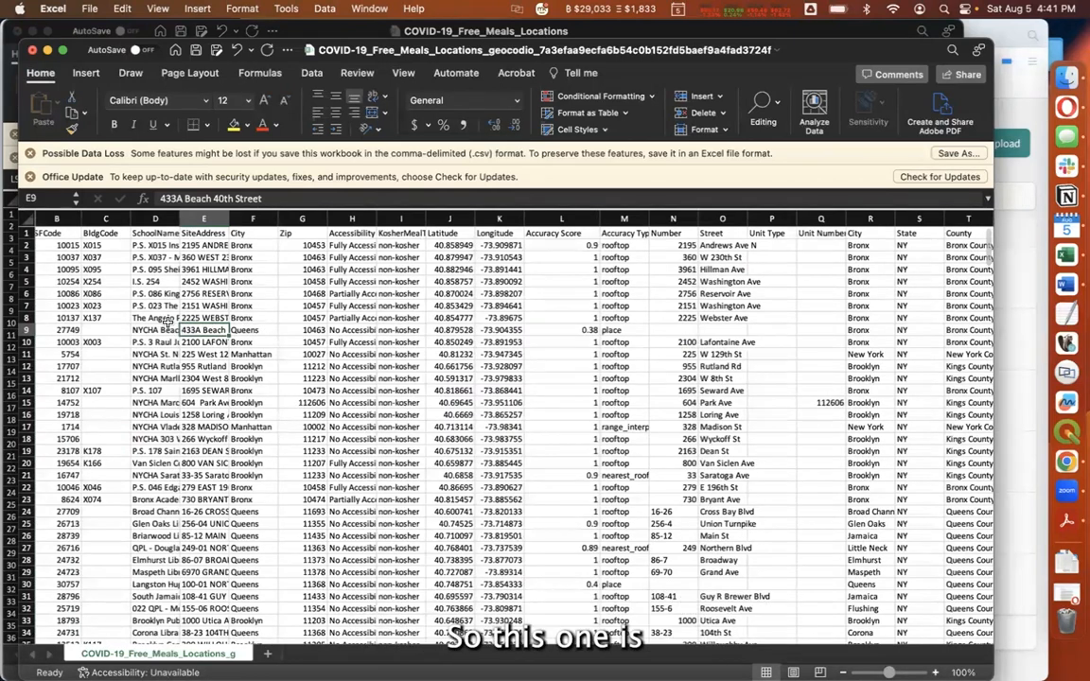
{"action": "left_click", "coordinate": [165, 328]}
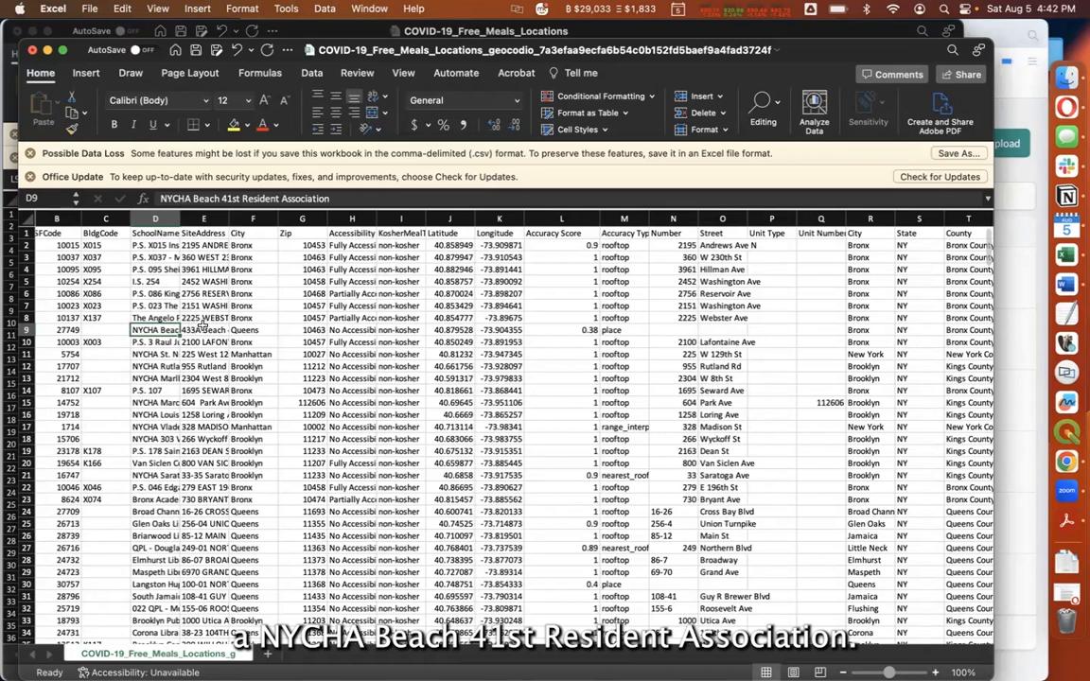
{"action": "left_click", "coordinate": [197, 330]}
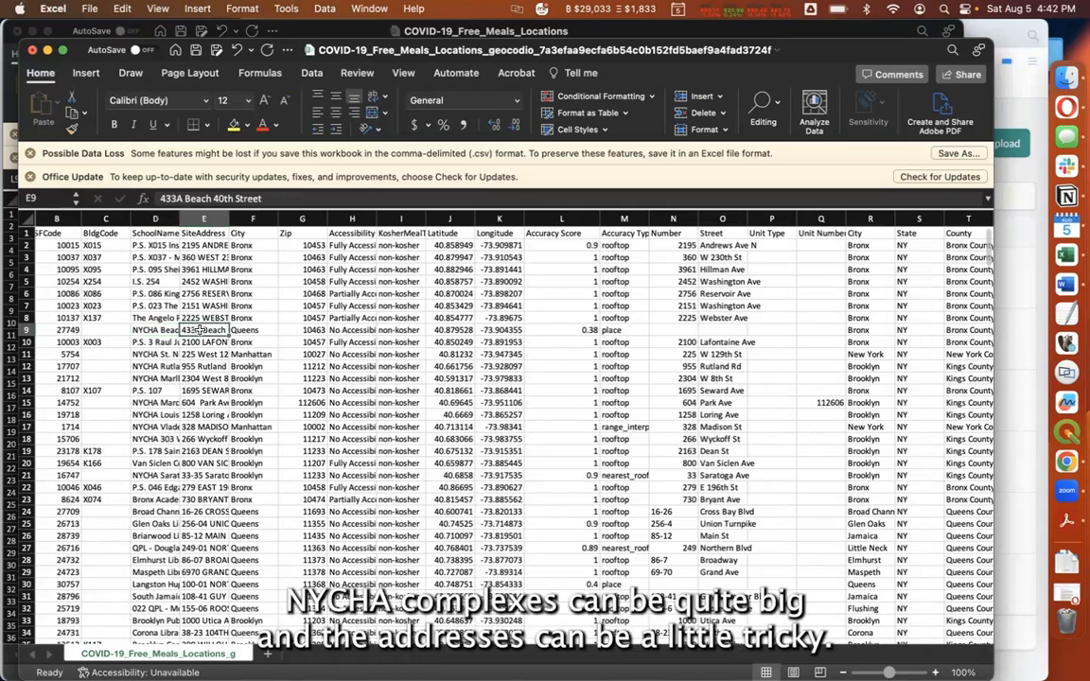
Look through more geocoded rows and the appended address and Source columns, and return to the first rows
{"action": "scroll", "coordinate": [198, 329], "scroll_direction": "right", "scroll_amount": 5}
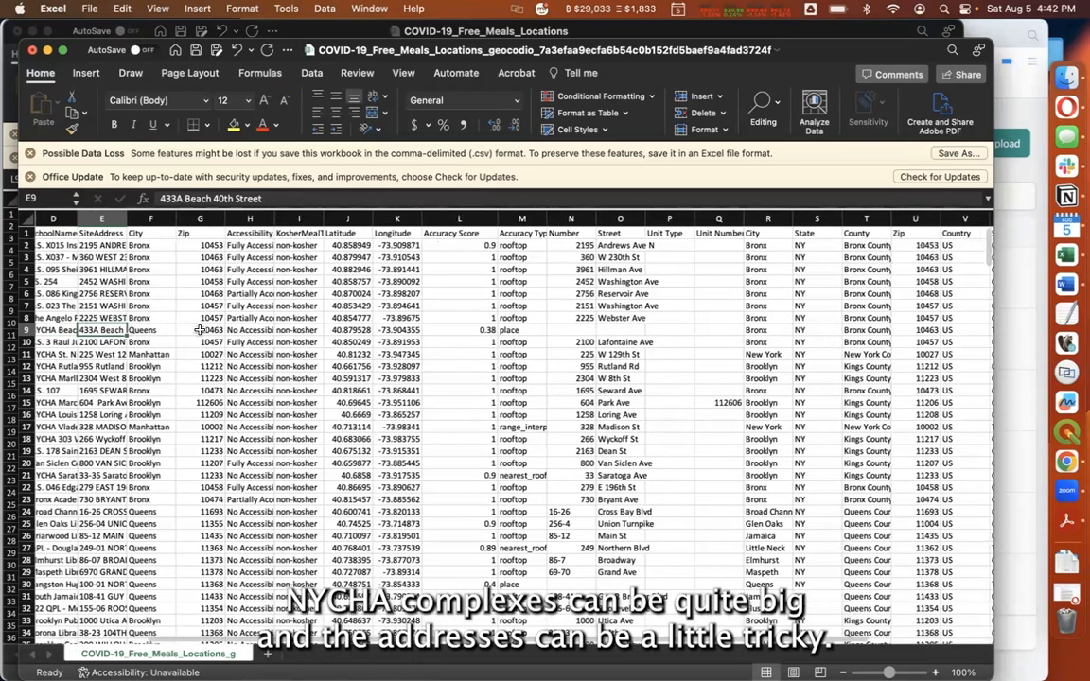
{"action": "scroll", "coordinate": [198, 329], "scroll_direction": "right", "scroll_amount": 4}
{"action": "scroll", "coordinate": [198, 329], "scroll_direction": "down", "scroll_amount": 3}
{"action": "scroll", "coordinate": [198, 330], "scroll_direction": "down", "scroll_amount": 10}
{"action": "scroll", "coordinate": [199, 329], "scroll_direction": "left", "scroll_amount": 3}
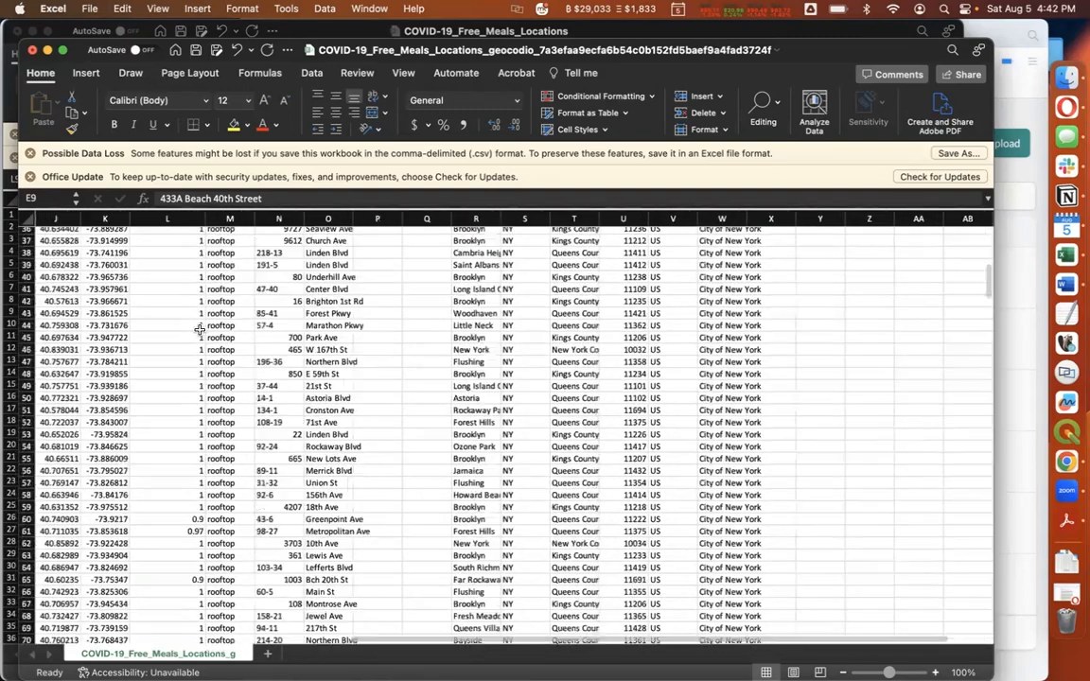
{"action": "scroll", "coordinate": [200, 330], "scroll_direction": "left", "scroll_amount": 4}
{"action": "scroll", "coordinate": [200, 329], "scroll_direction": "up", "scroll_amount": 10}
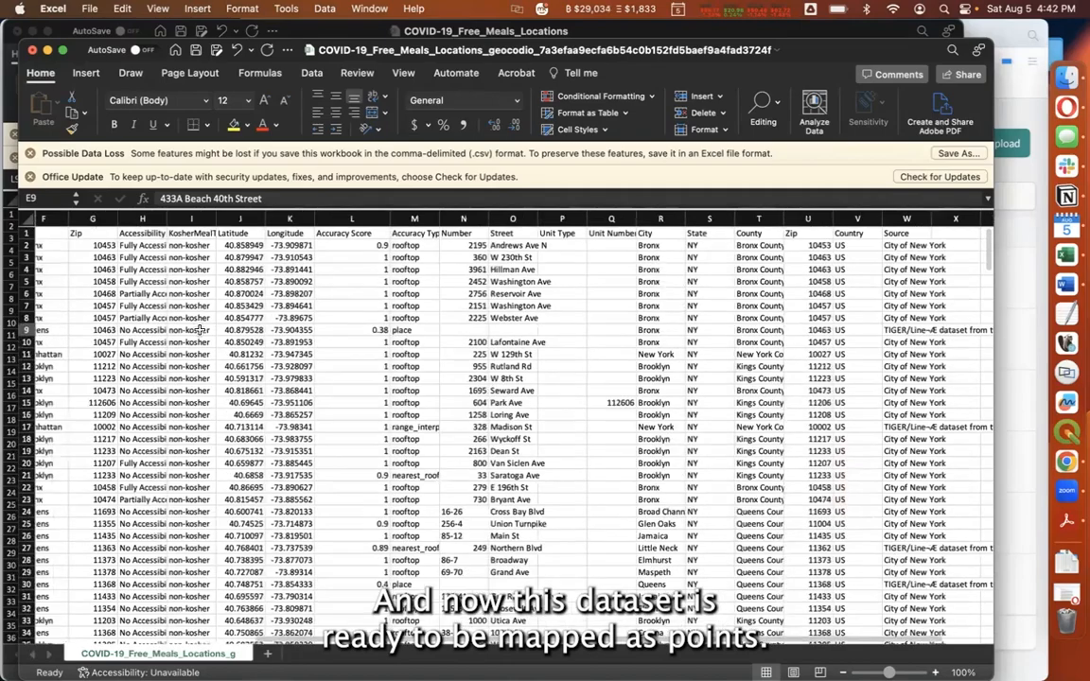